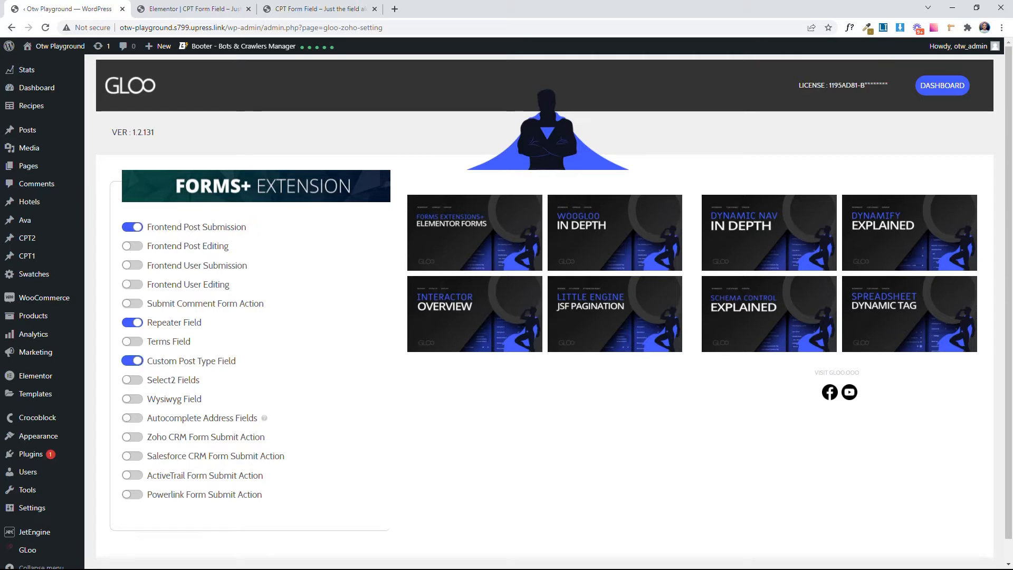
# Step: Switch to the Elementor page and add a form field of type Post Types labelled "Product"
pyautogui.click(193, 9)
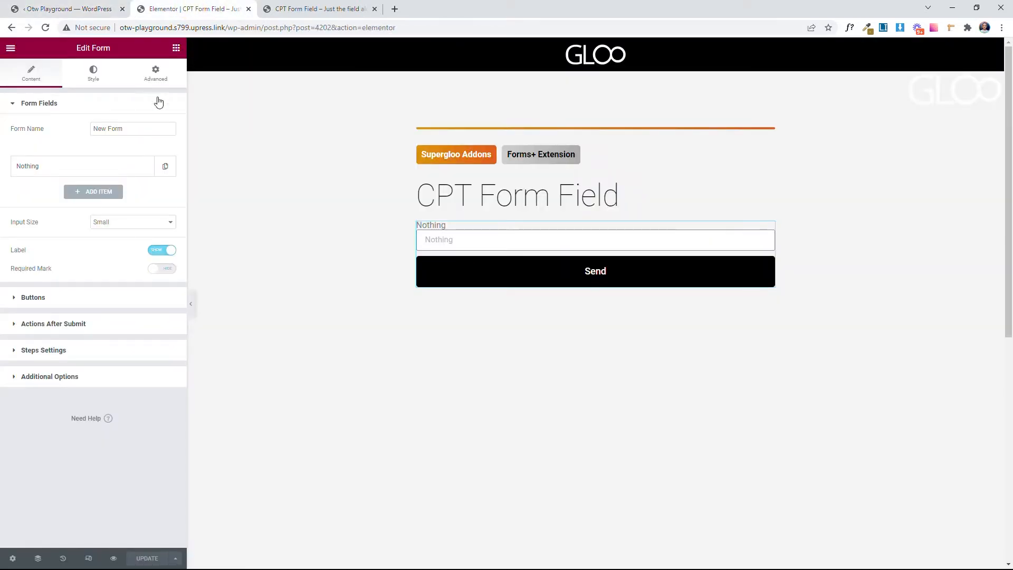
pyautogui.click(98, 194)
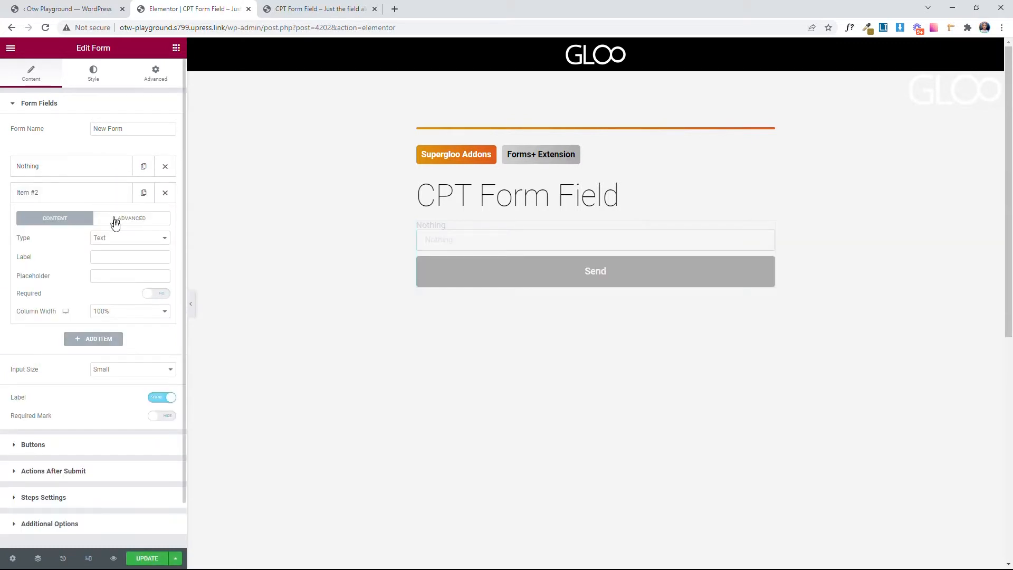
pyautogui.click(120, 239)
pyautogui.scroll(-2, 120, 313)
pyautogui.click(131, 188)
pyautogui.click(116, 339)
pyautogui.click(109, 206)
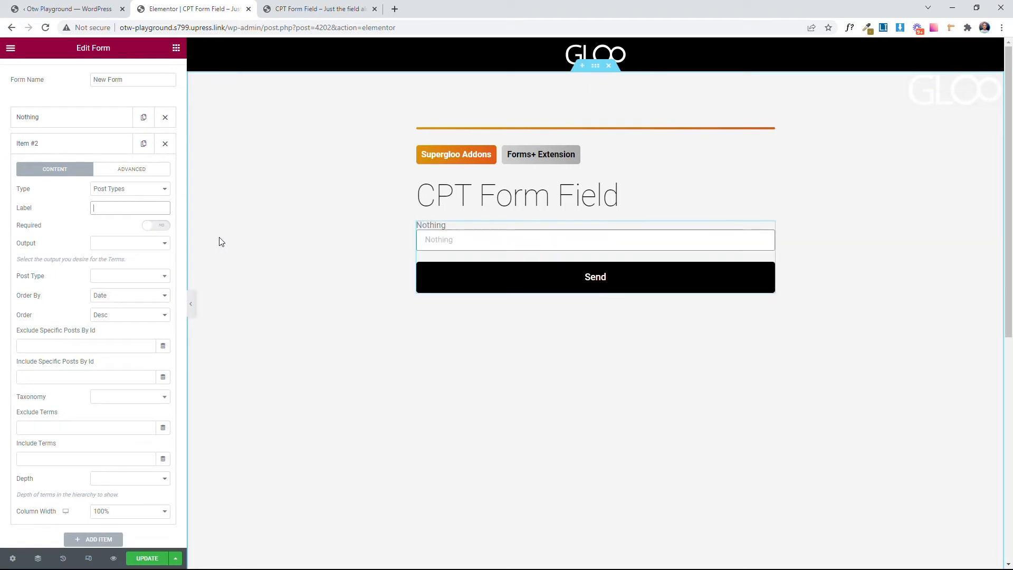
pyautogui.write('P4')
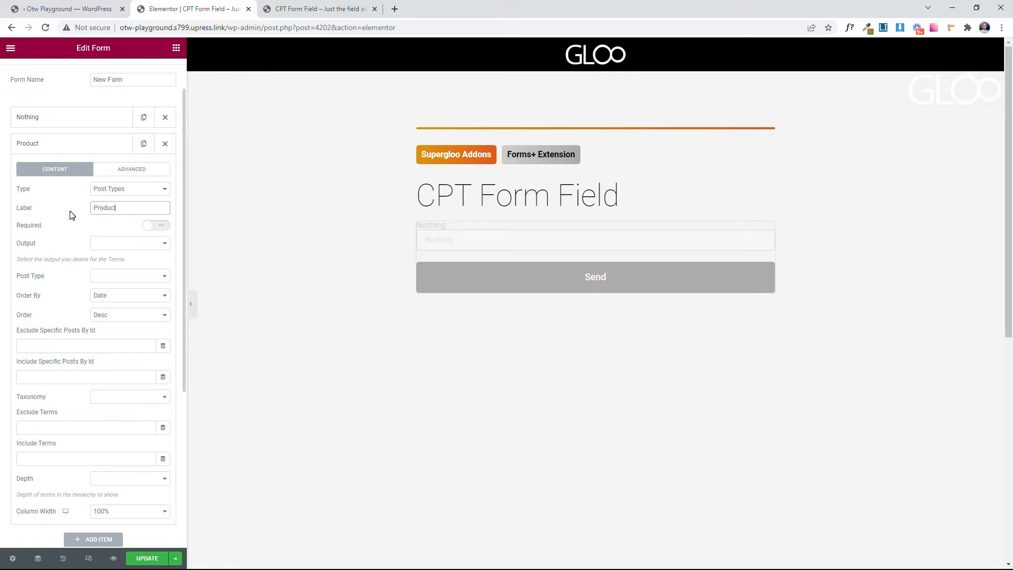
# Step: Set the Product field's output to Select and its post type to Products
pyautogui.click(114, 244)
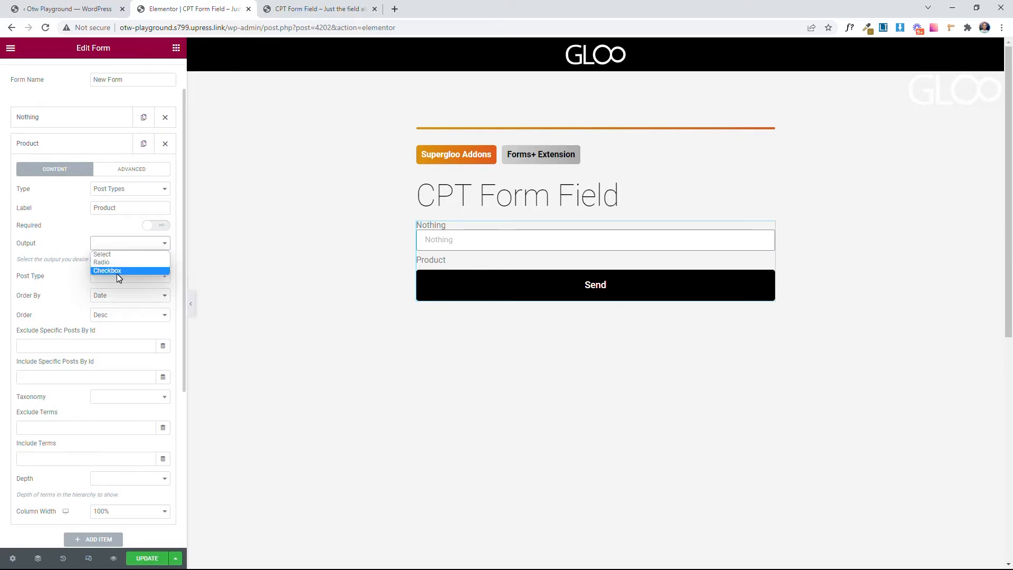
pyautogui.click(117, 255)
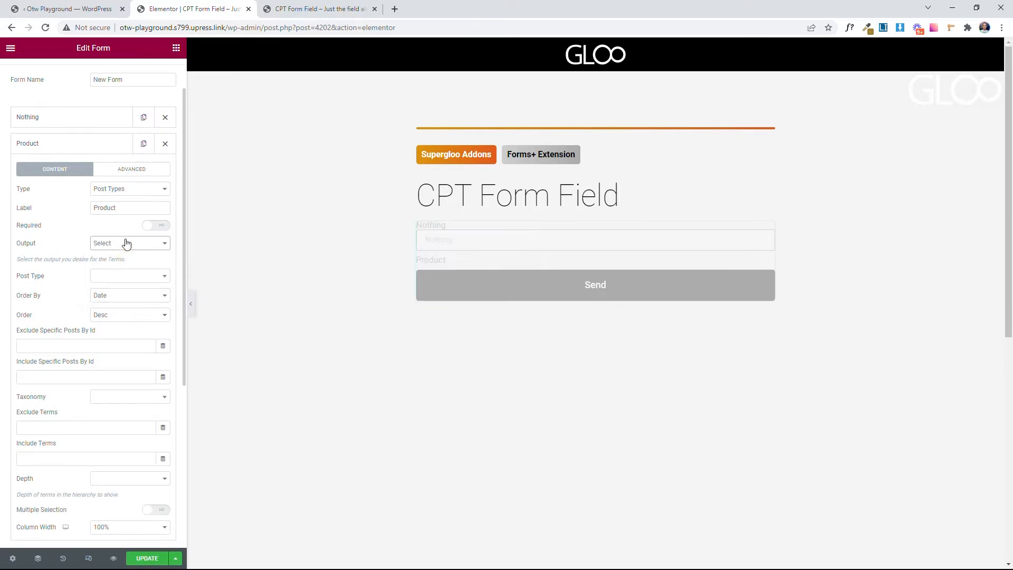
pyautogui.click(106, 276)
pyautogui.scroll(-3, 142, 354)
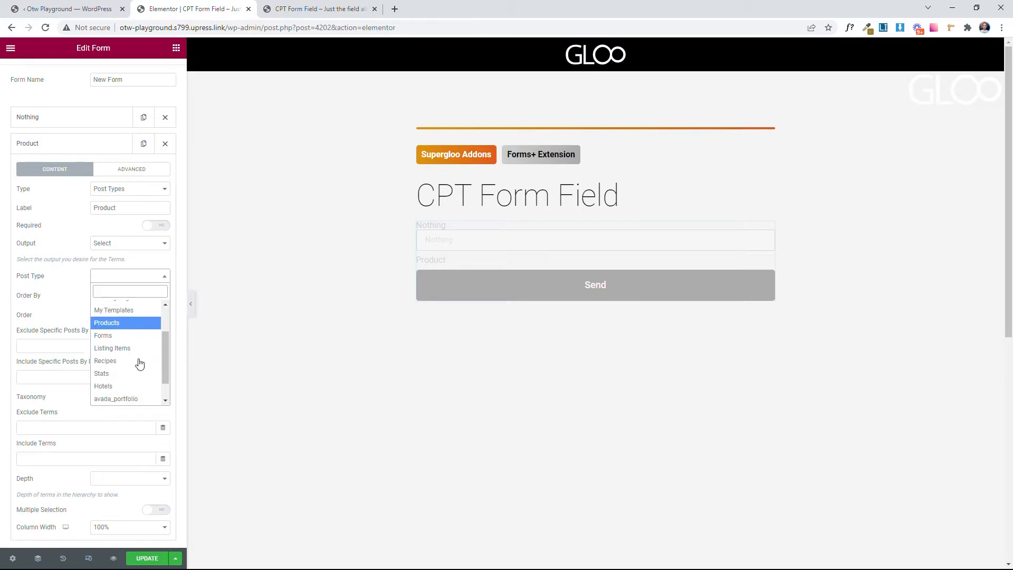
pyautogui.scroll(3, 128, 373)
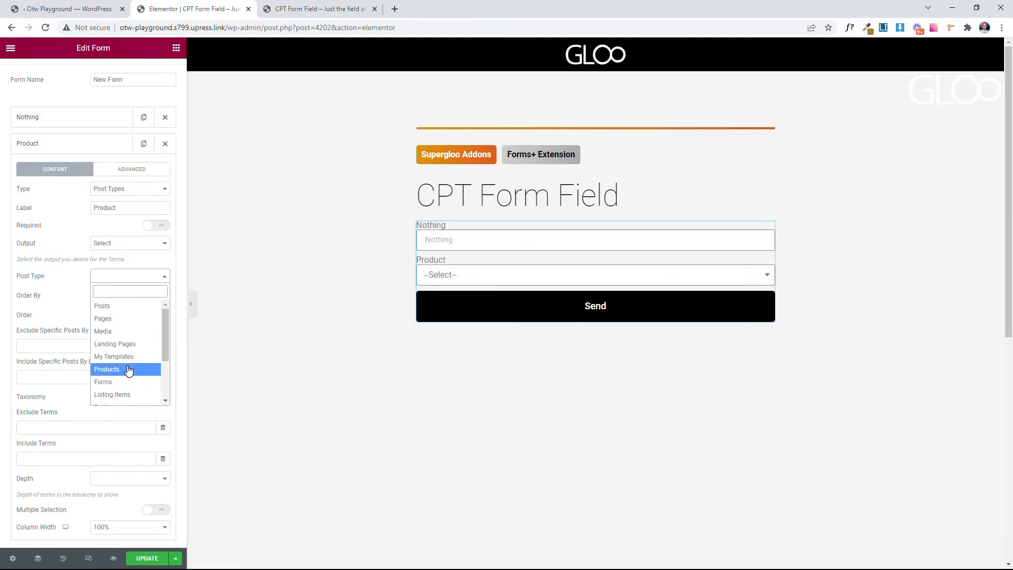
pyautogui.click(129, 369)
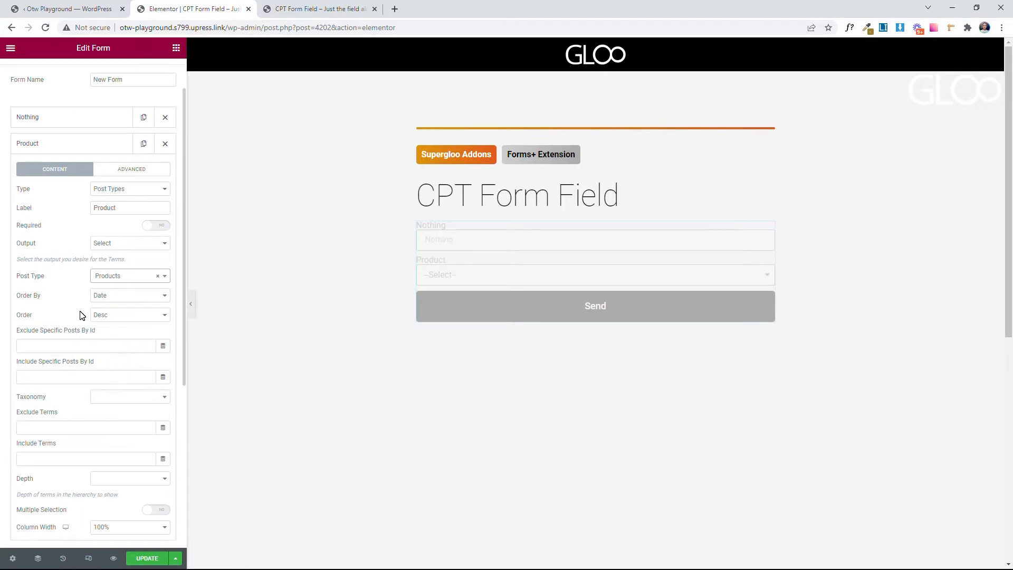
# Step: Review the Product field's options for ordering, excluding posts, taxonomy, excluding terms and hierarchy depth
pyautogui.click(108, 296)
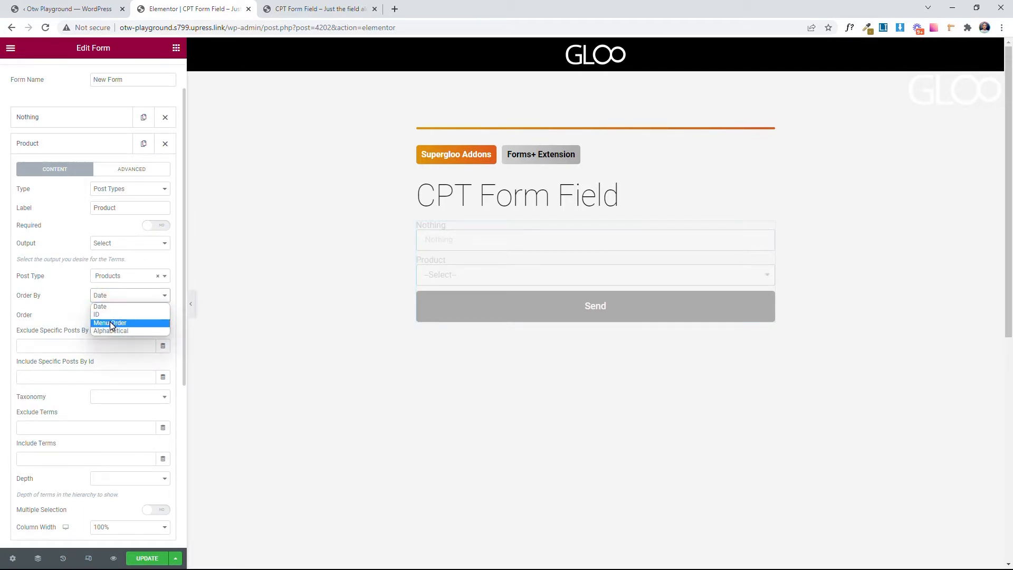
pyautogui.click(68, 318)
pyautogui.click(124, 316)
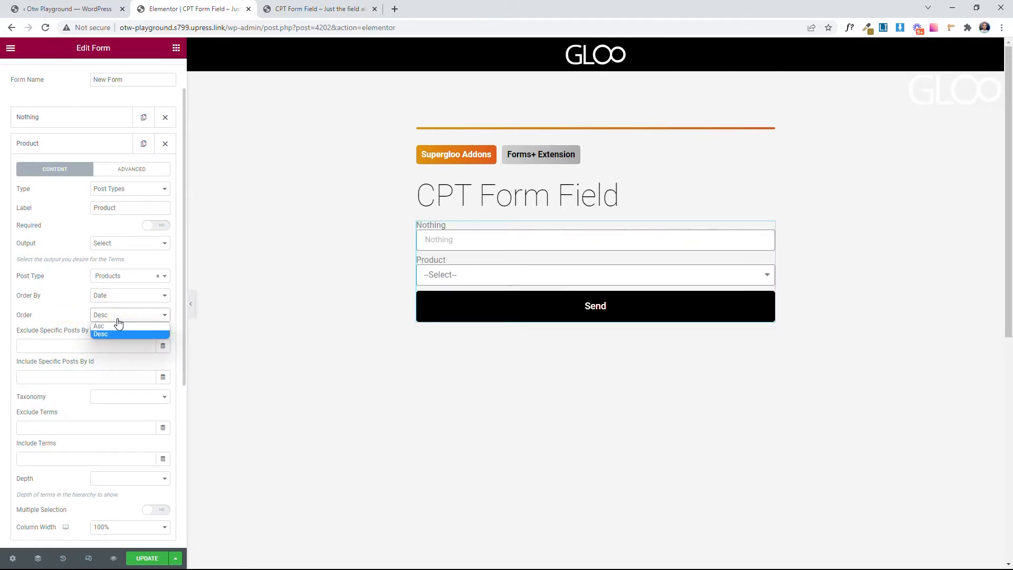
pyautogui.click(56, 324)
pyautogui.scroll(-2, 105, 333)
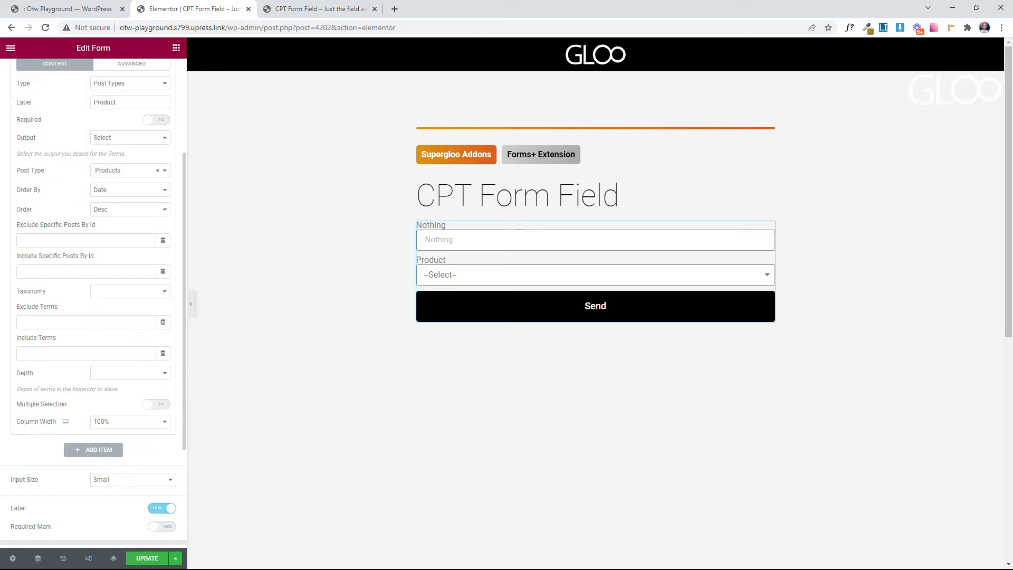
pyautogui.click(87, 241)
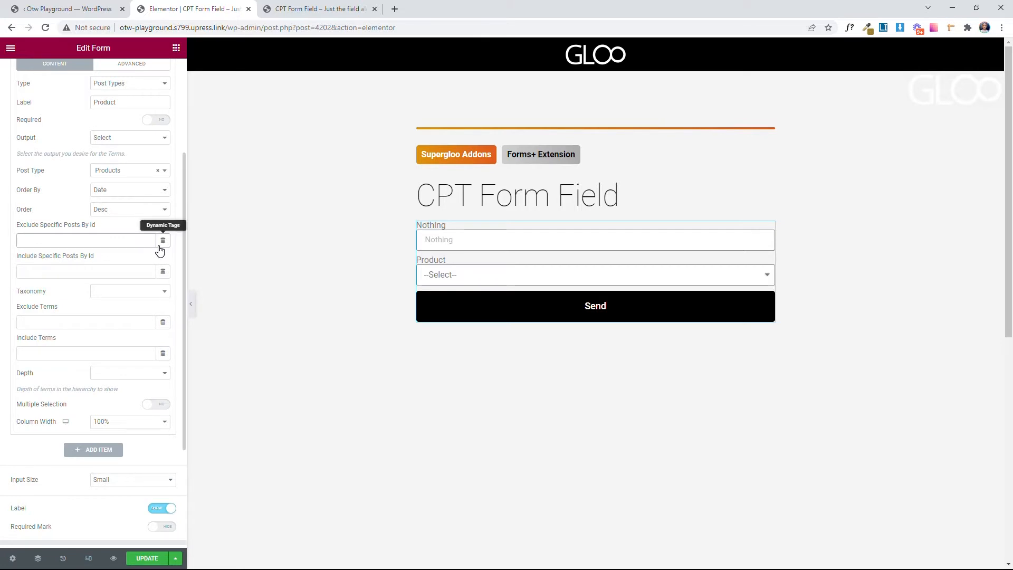
pyautogui.click(102, 292)
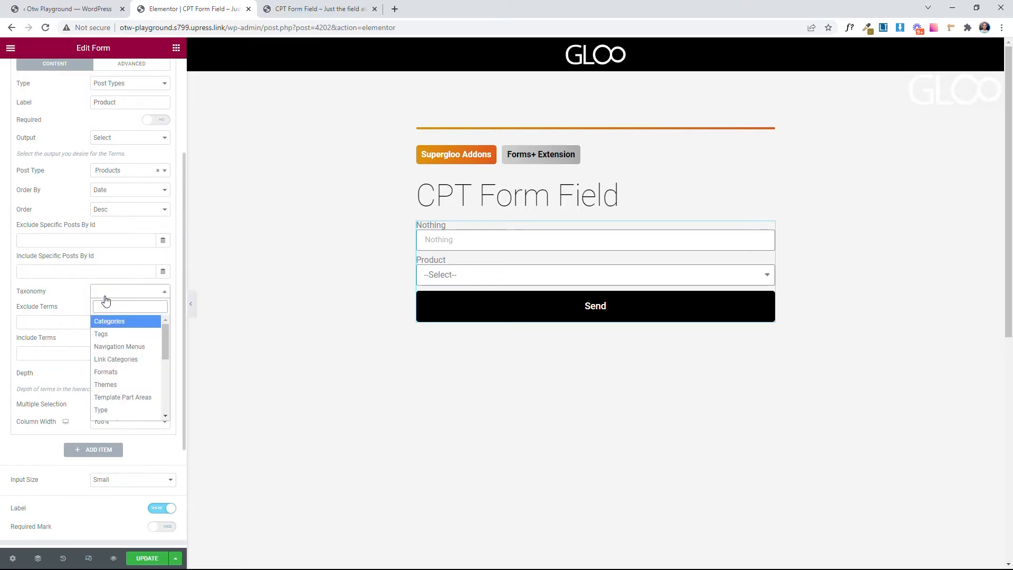
pyautogui.scroll(-3, 120, 402)
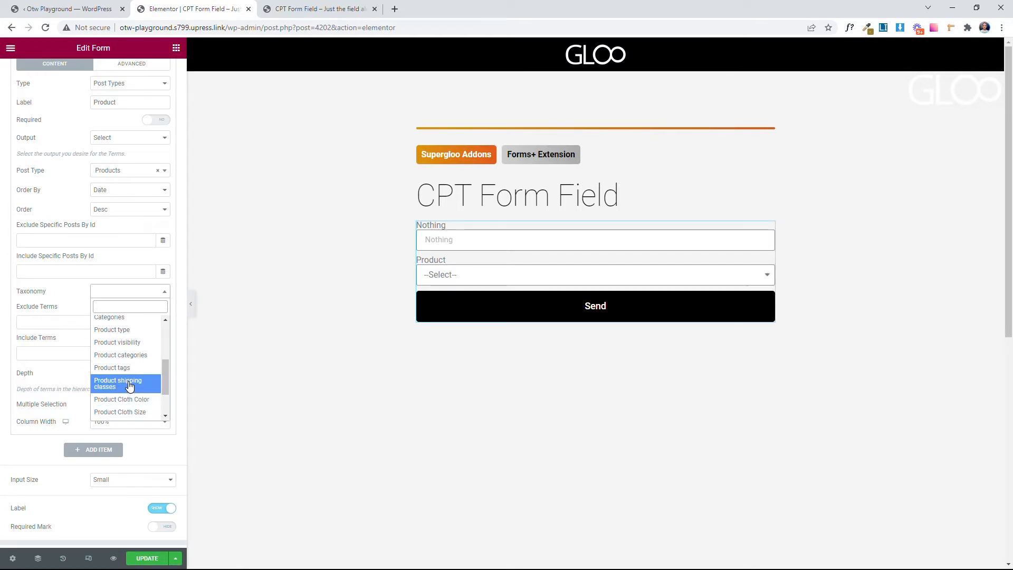
pyautogui.scroll(4, 132, 369)
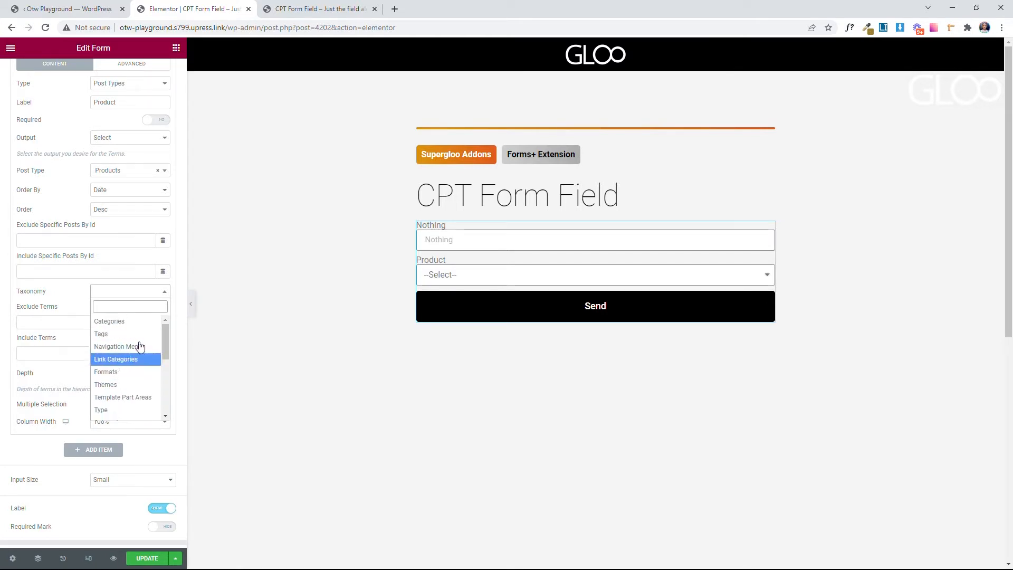
pyautogui.click(26, 308)
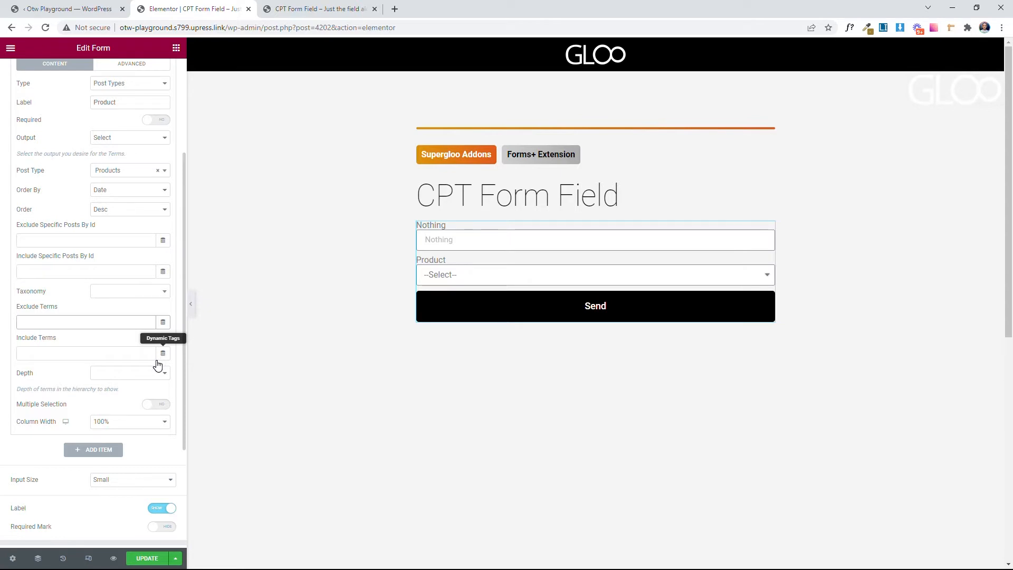
pyautogui.click(138, 373)
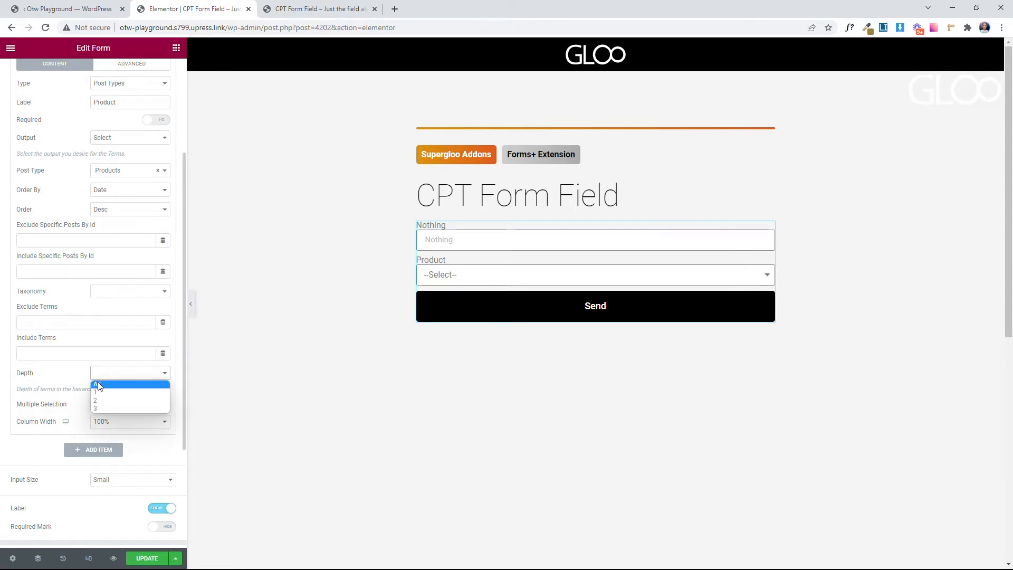
pyautogui.click(71, 399)
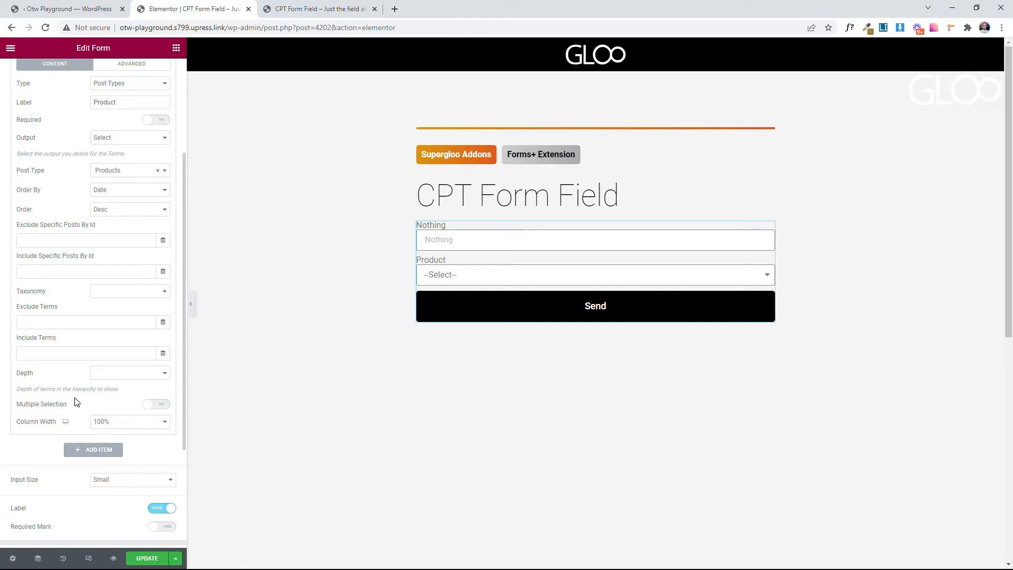
# Step: Update the form page, reload its live version and look through the choices in the Product dropdown
pyautogui.click(147, 557)
pyautogui.click(275, 9)
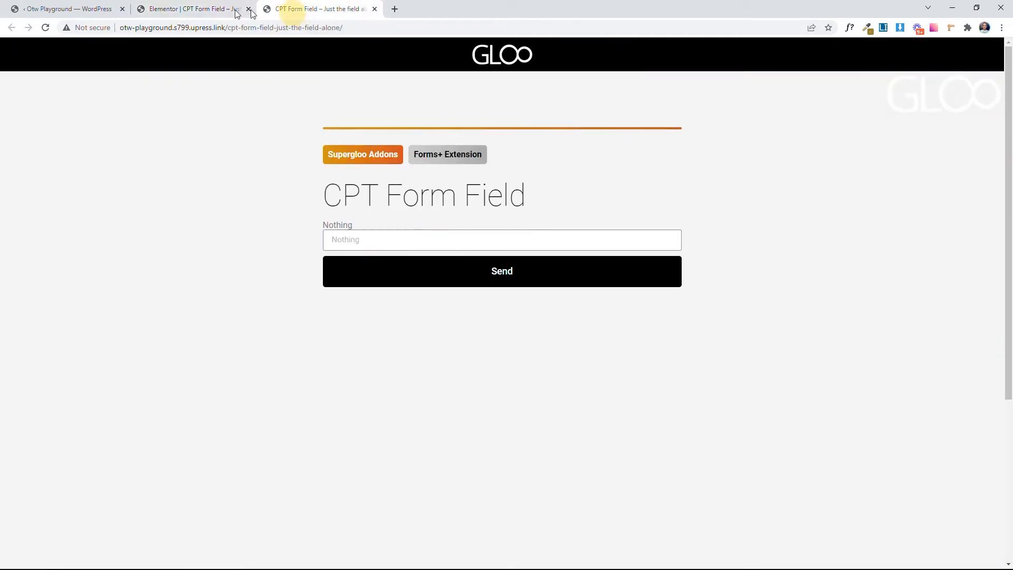
pyautogui.click(46, 27)
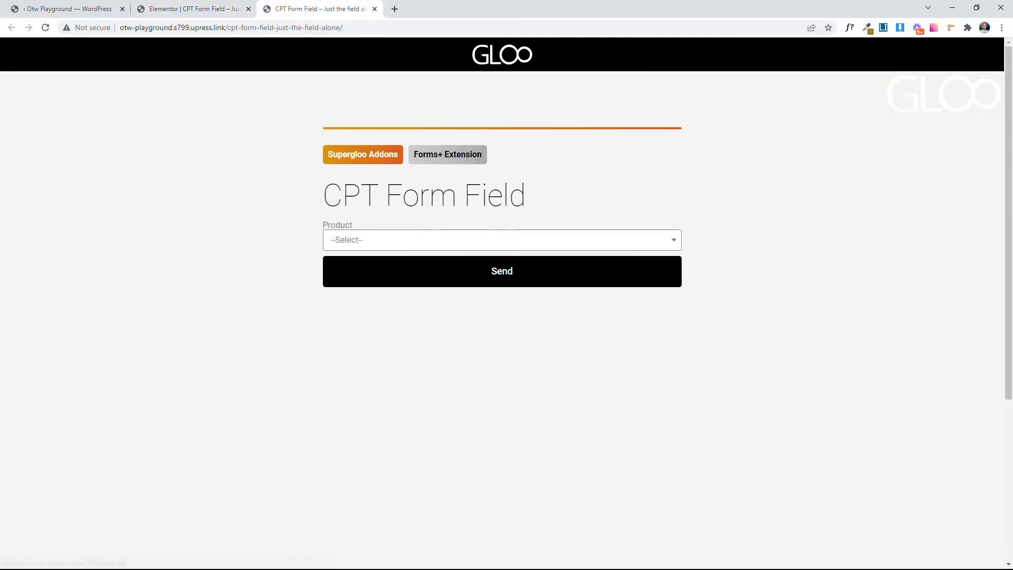
pyautogui.click(399, 241)
pyautogui.scroll(-2, 406, 409)
pyautogui.scroll(2, 407, 422)
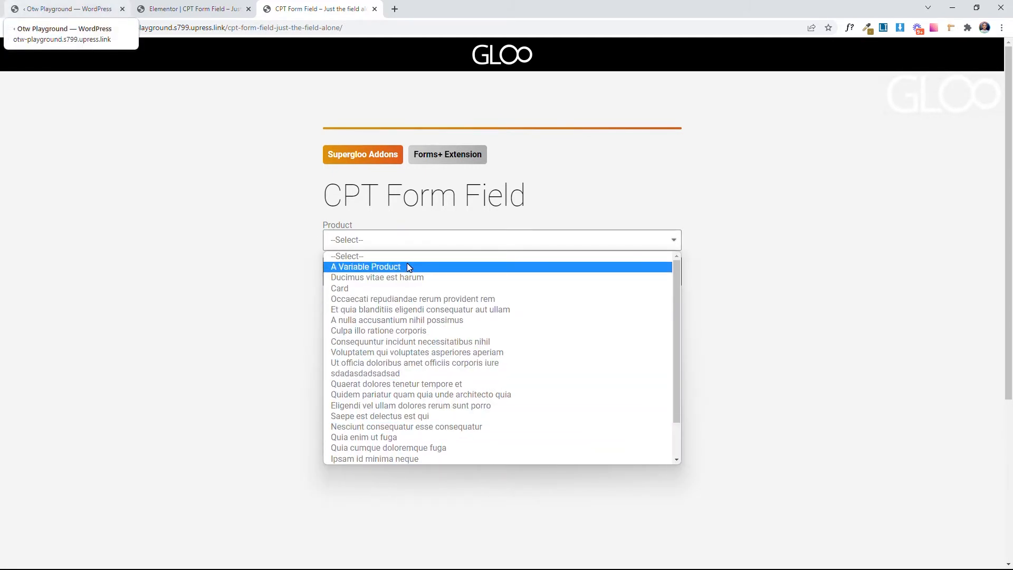
pyautogui.click(276, 257)
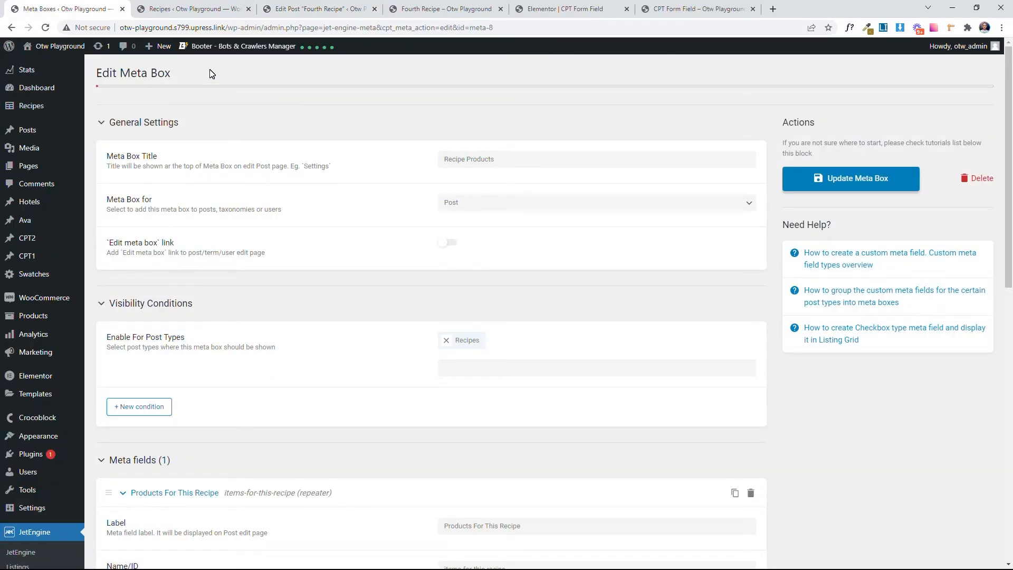
# Step: Review the Recipe Products meta box: its title, the post types it is enabled for and its repeater meta field
pyautogui.moveTo(38, 110)
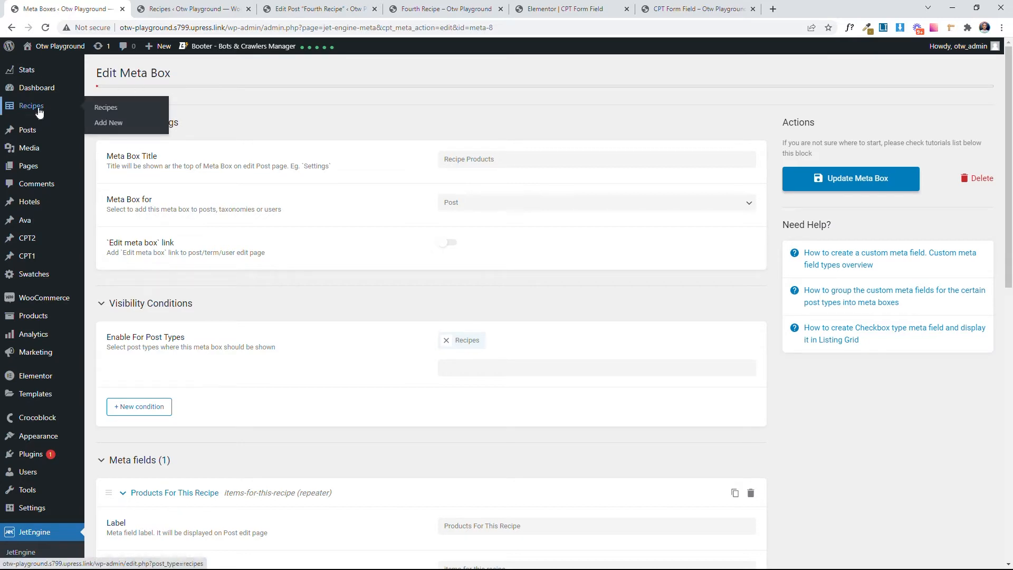
pyautogui.scroll(-4, 89, 441)
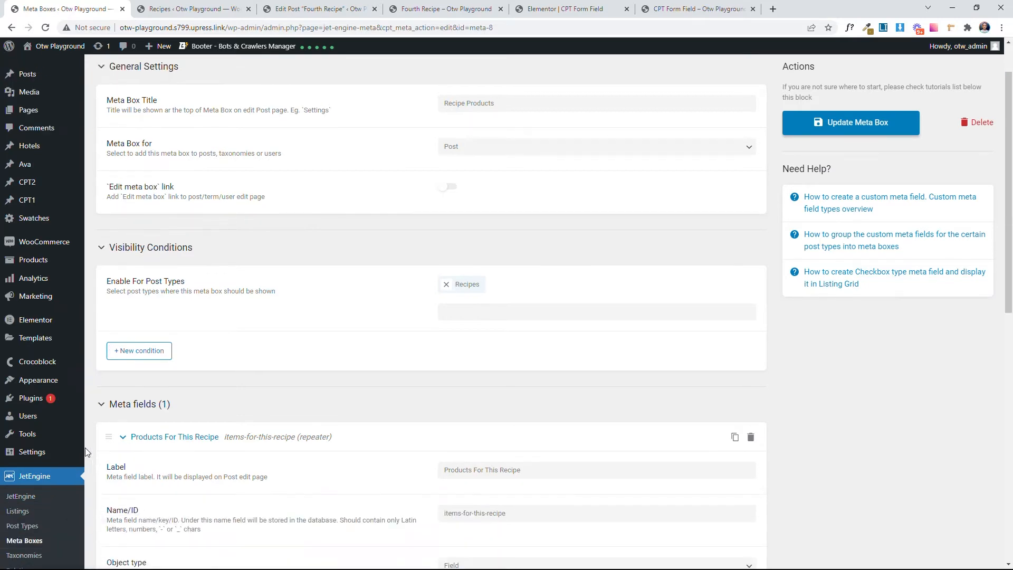
pyautogui.scroll(4, 366, 323)
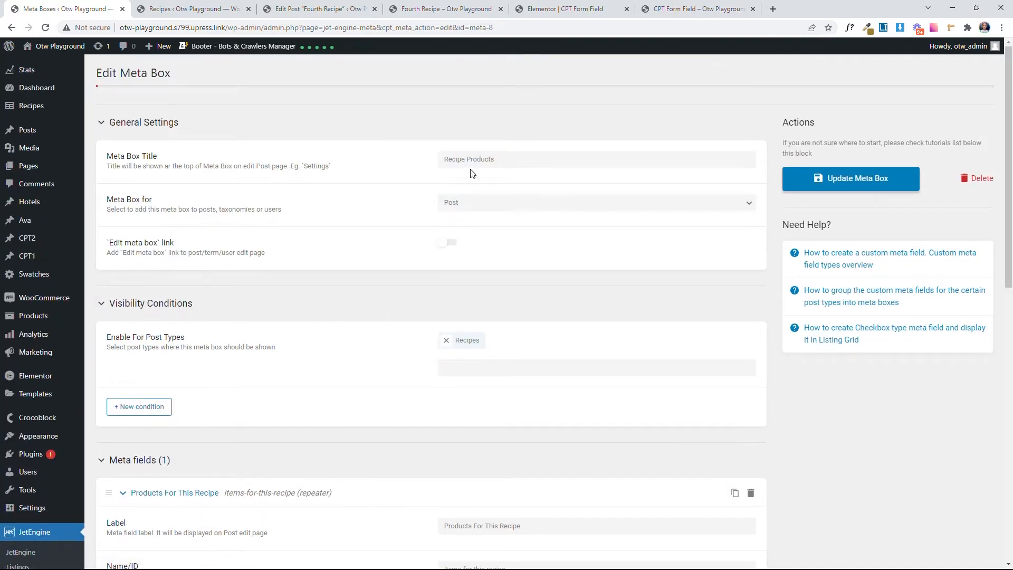
pyautogui.moveTo(496, 159); pyautogui.dragTo(426, 159)
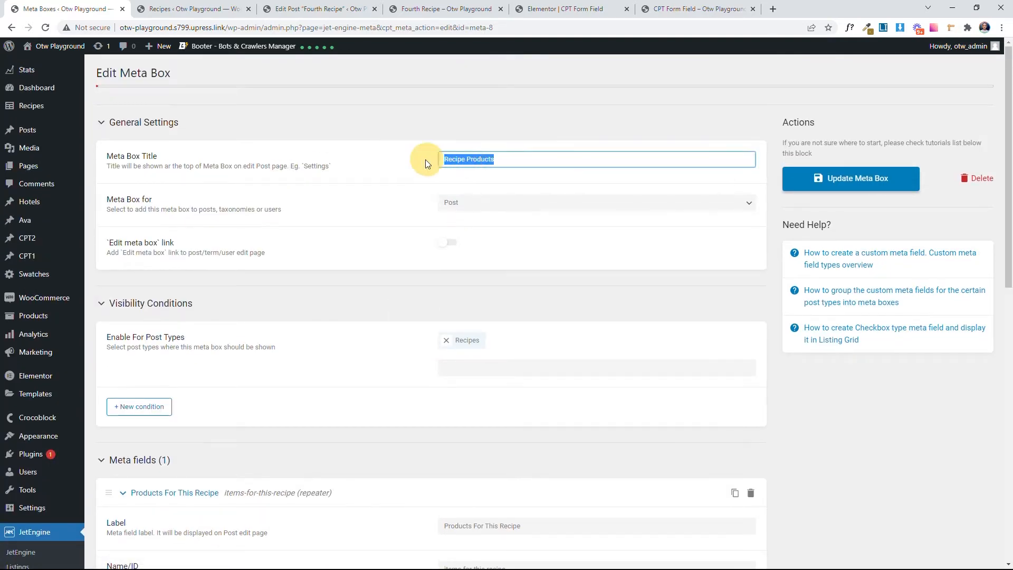
pyautogui.click(380, 154)
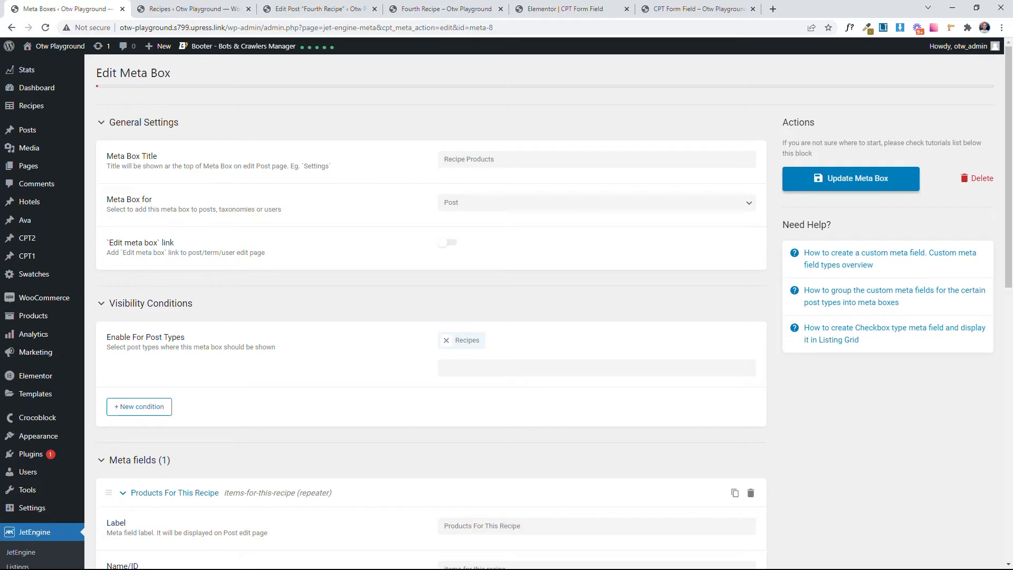
pyautogui.scroll(-3, 375, 193)
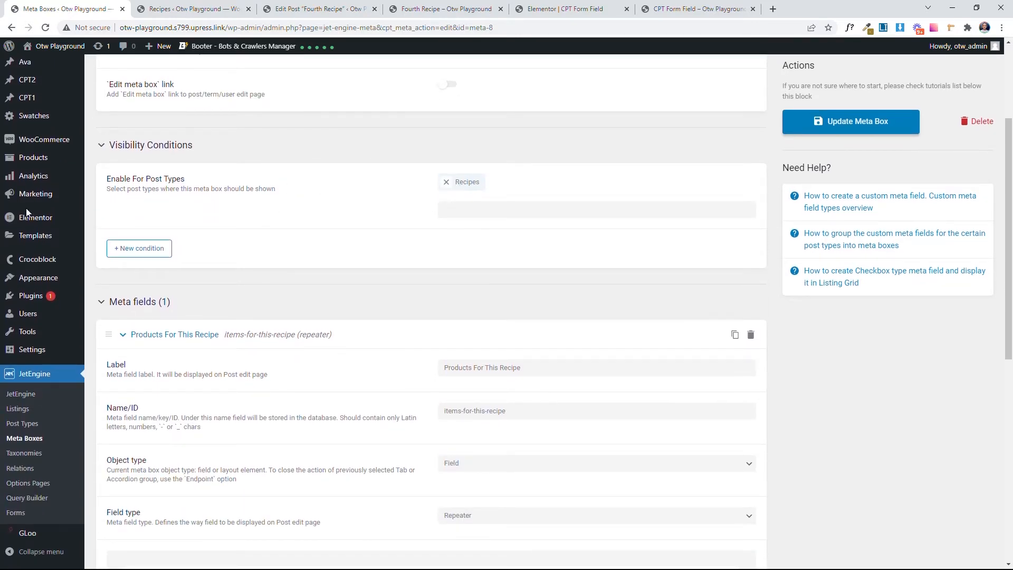
pyautogui.scroll(3, 26, 208)
pyautogui.scroll(-3, 324, 211)
pyautogui.scroll(-4, 323, 210)
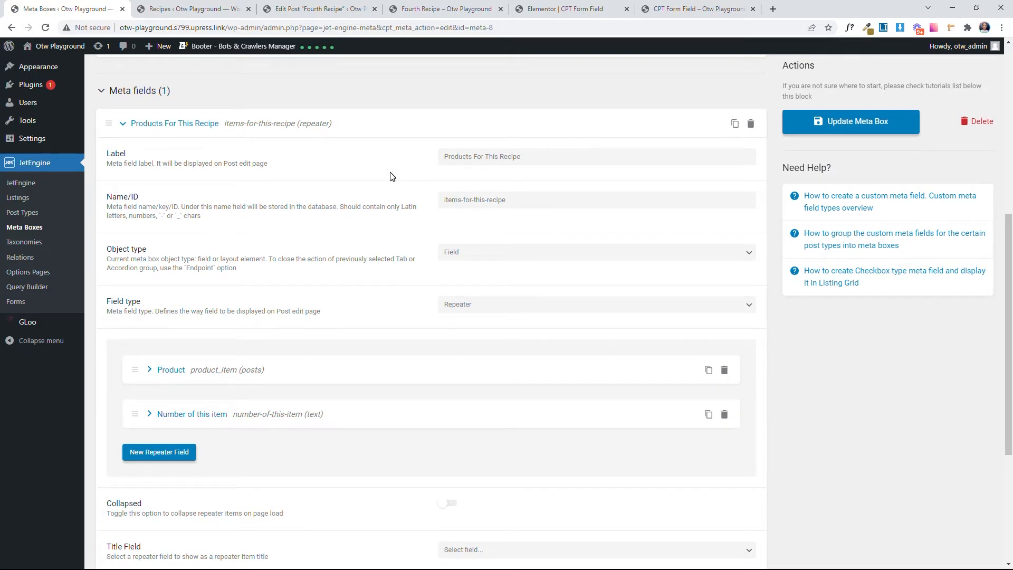
# Step: Inspect the repeater's Product sub-field and its available field types, keeping Posts, and collapse it again
pyautogui.scroll(-1, 372, 223)
pyautogui.scroll(-1, 373, 224)
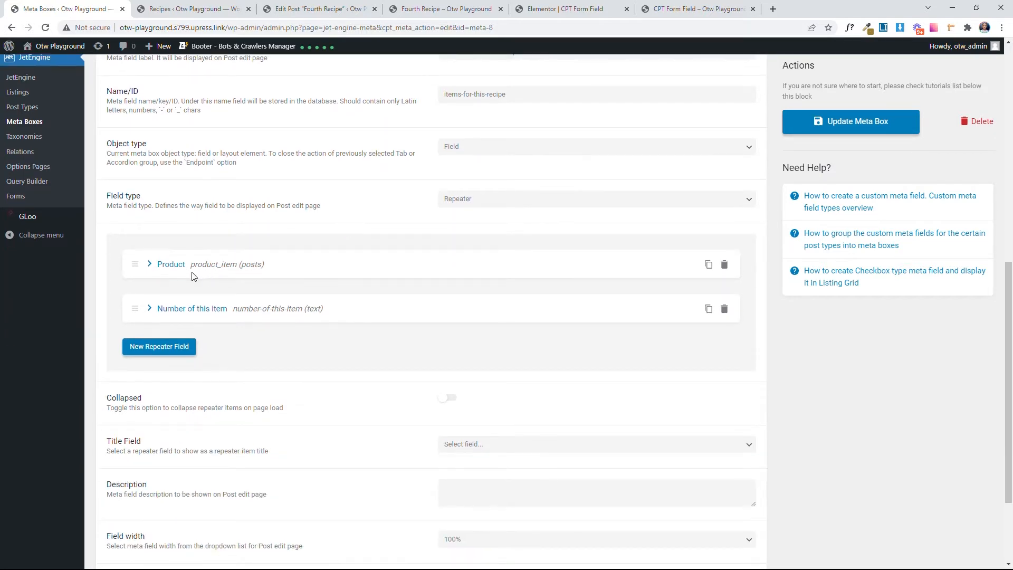
pyautogui.click(165, 267)
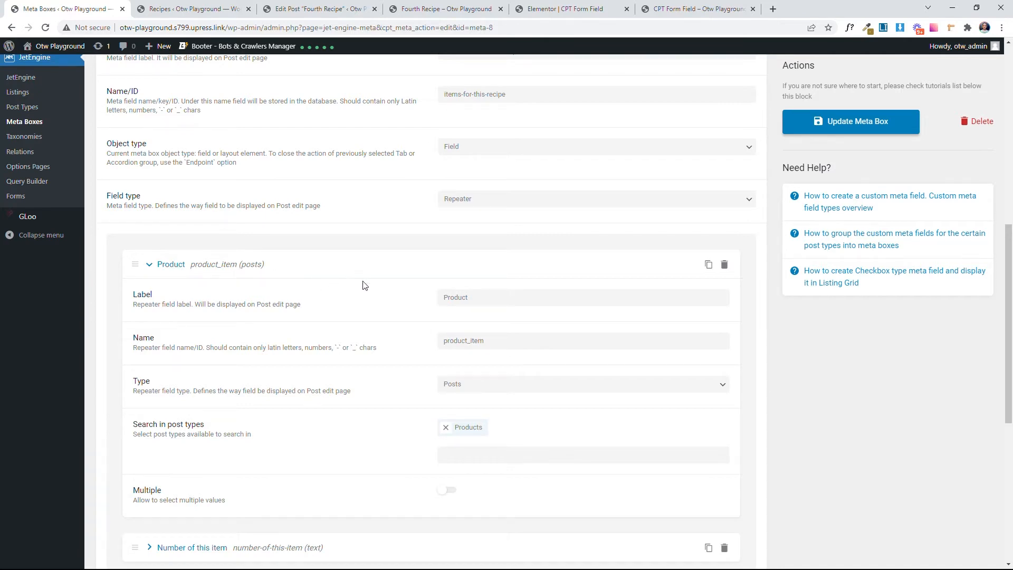
pyautogui.click(483, 383)
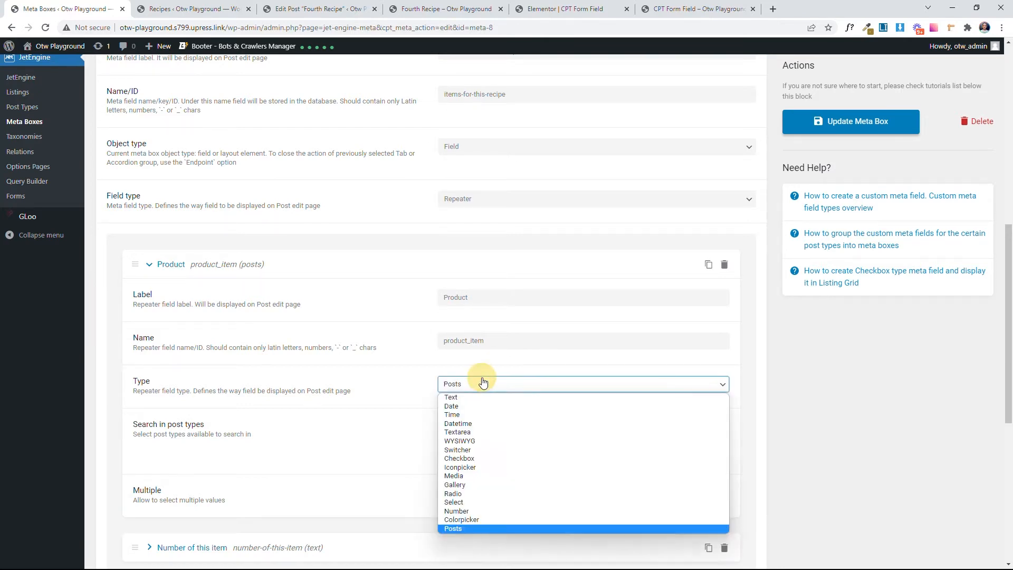
pyautogui.click(455, 528)
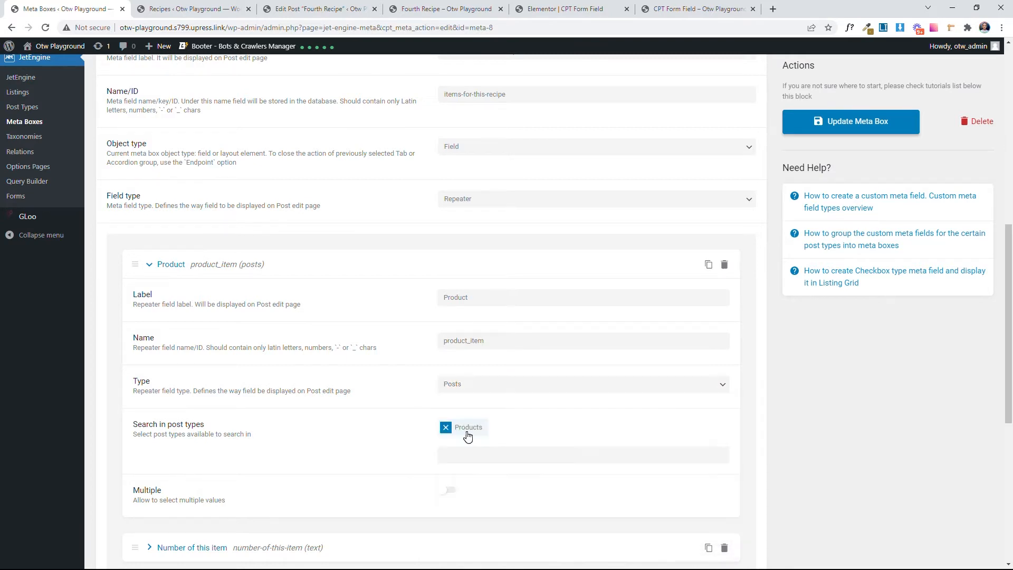
pyautogui.click(174, 268)
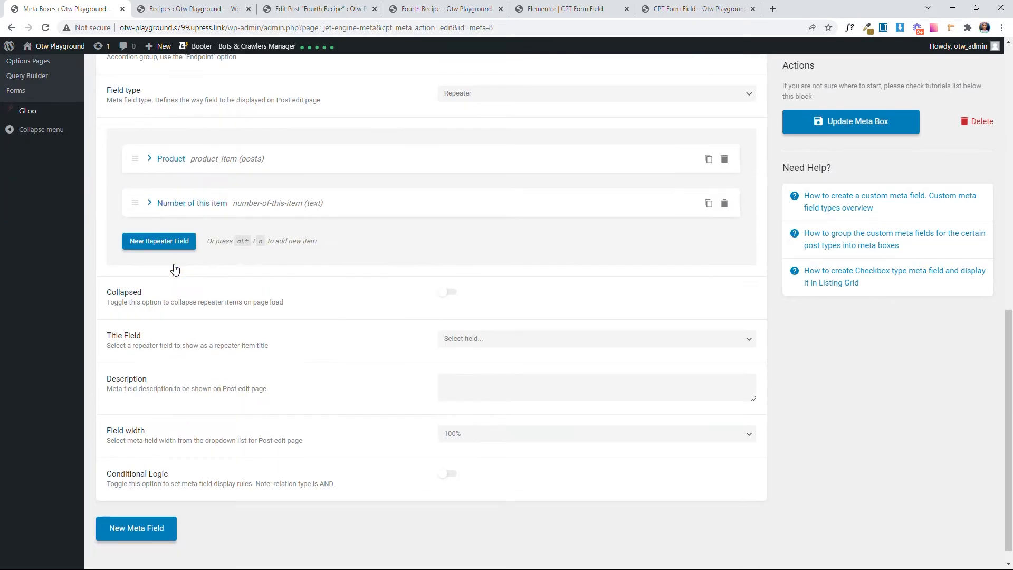
# Step: Inspect the label, name and type of the repeater's Number of this item sub-field and collapse it again
pyautogui.click(177, 204)
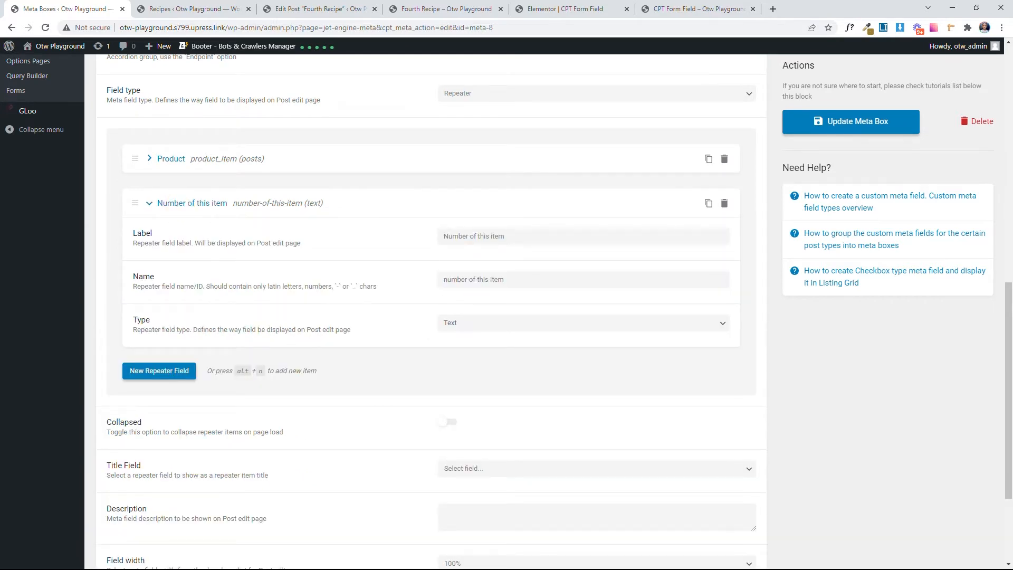
pyautogui.click(207, 205)
pyautogui.scroll(1, 243, 232)
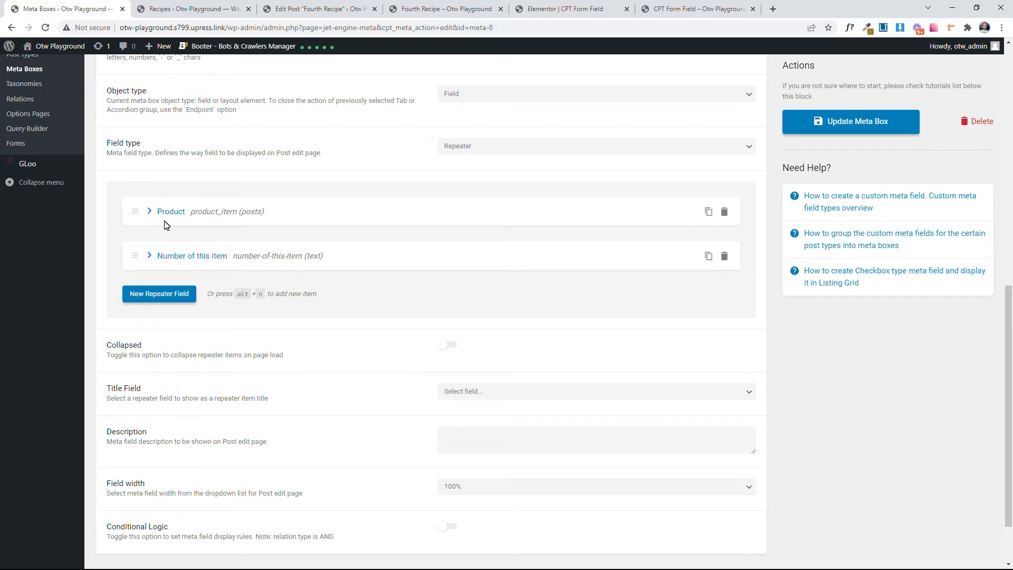
pyautogui.click(178, 257)
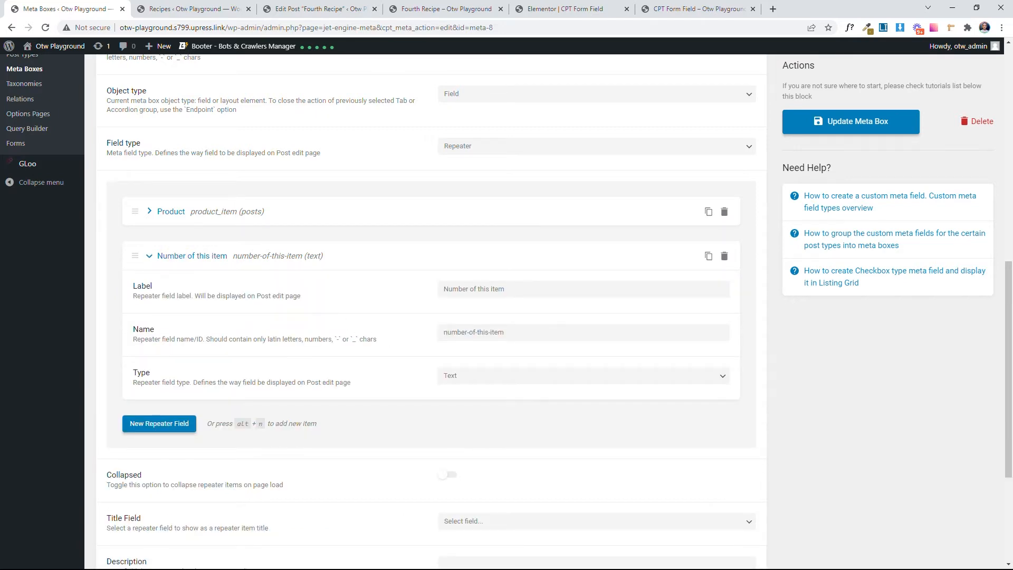
pyautogui.moveTo(506, 333); pyautogui.dragTo(430, 334)
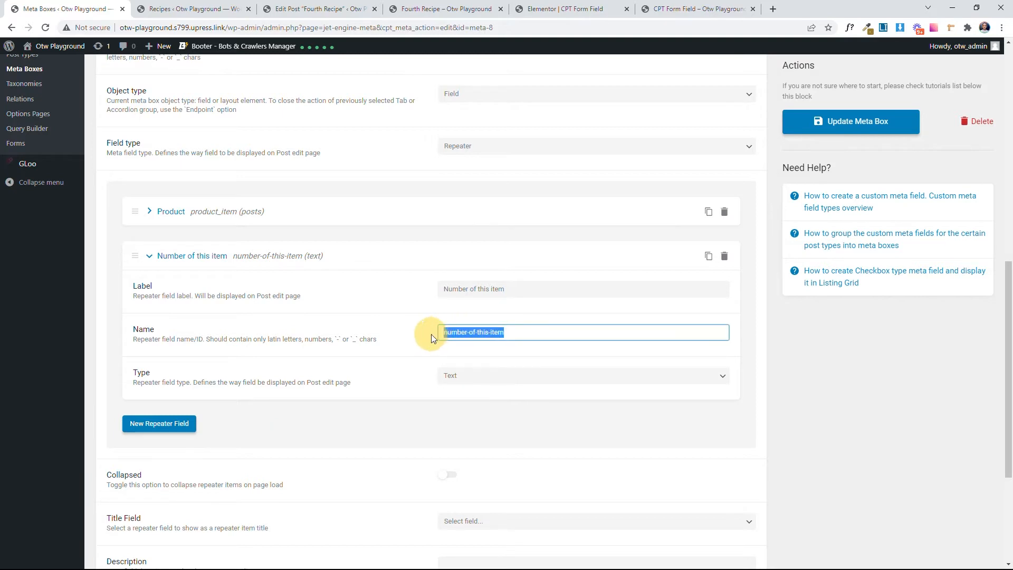
pyautogui.click(346, 334)
pyautogui.click(228, 259)
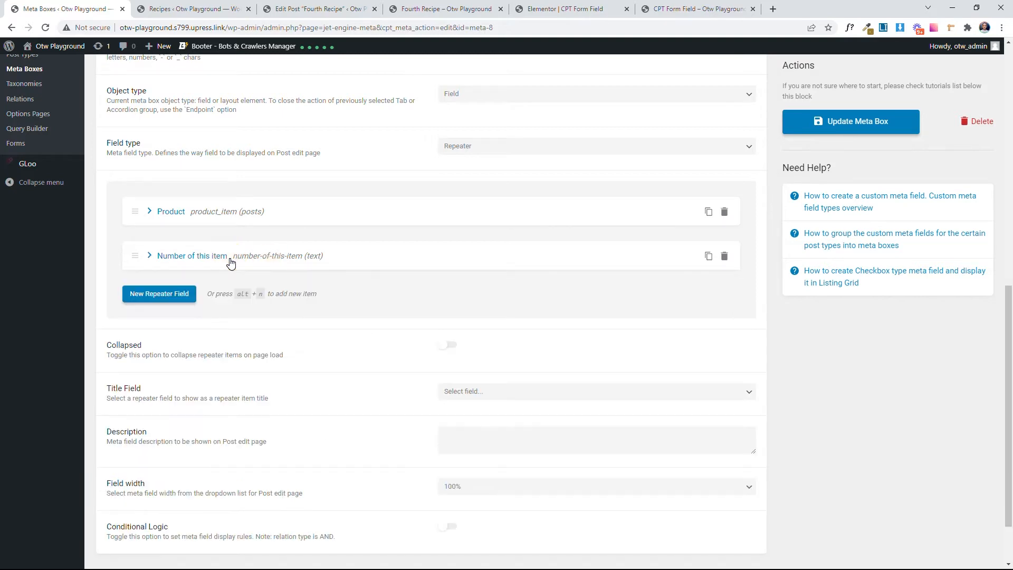
# Step: Look over the Recipes list and review the product and quantity rows in the Fourth Recipe post's Recipe Products repeater
pyautogui.click(205, 8)
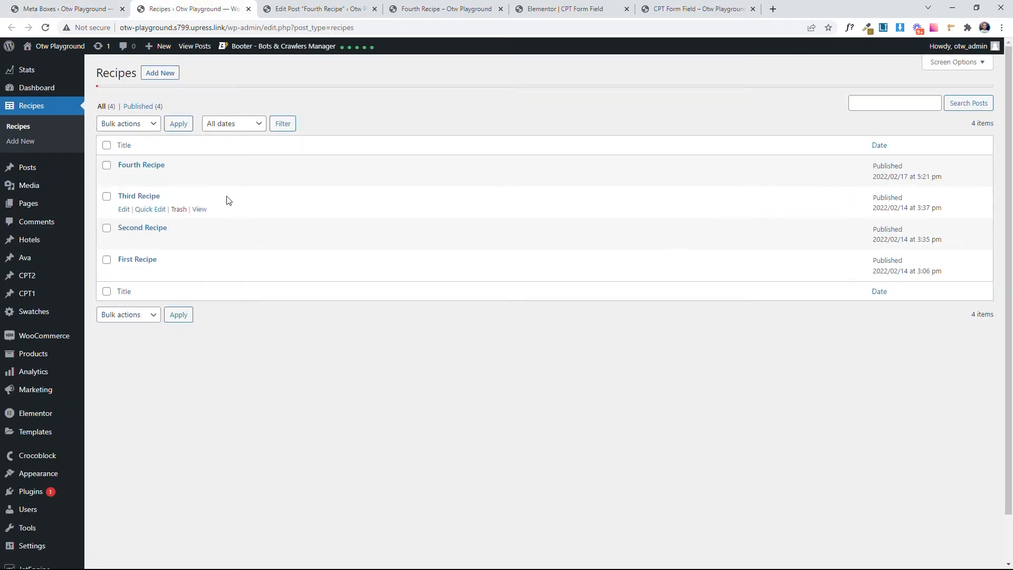
pyautogui.click(296, 13)
pyautogui.scroll(-5, 245, 262)
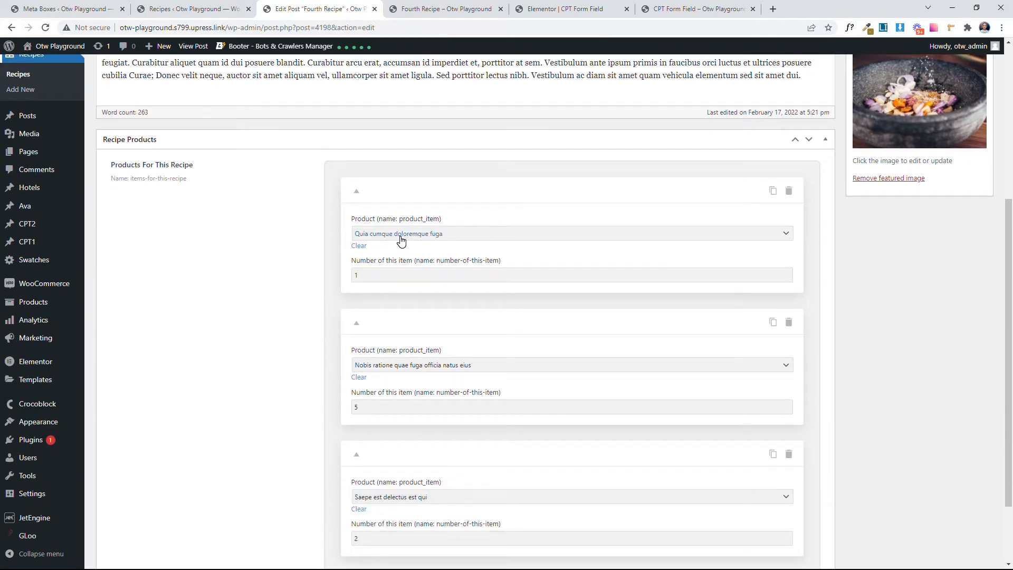
pyautogui.moveTo(22, 307)
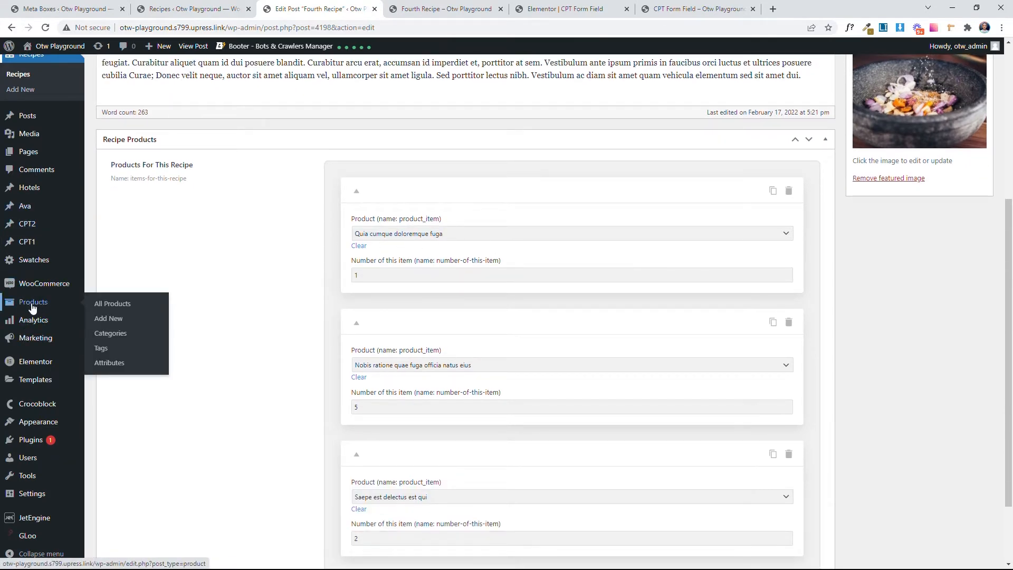
pyautogui.click(364, 274)
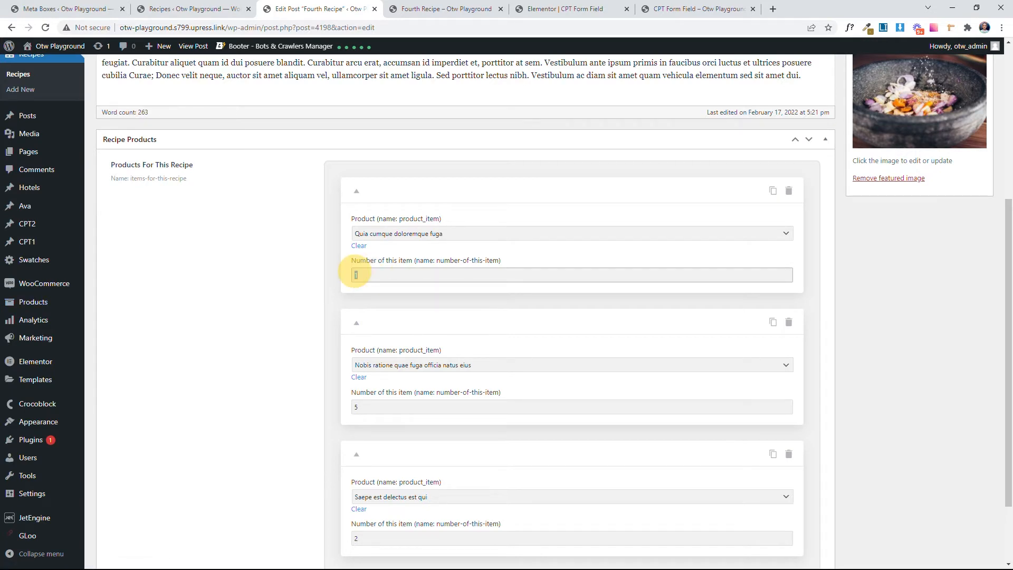
pyautogui.click(399, 293)
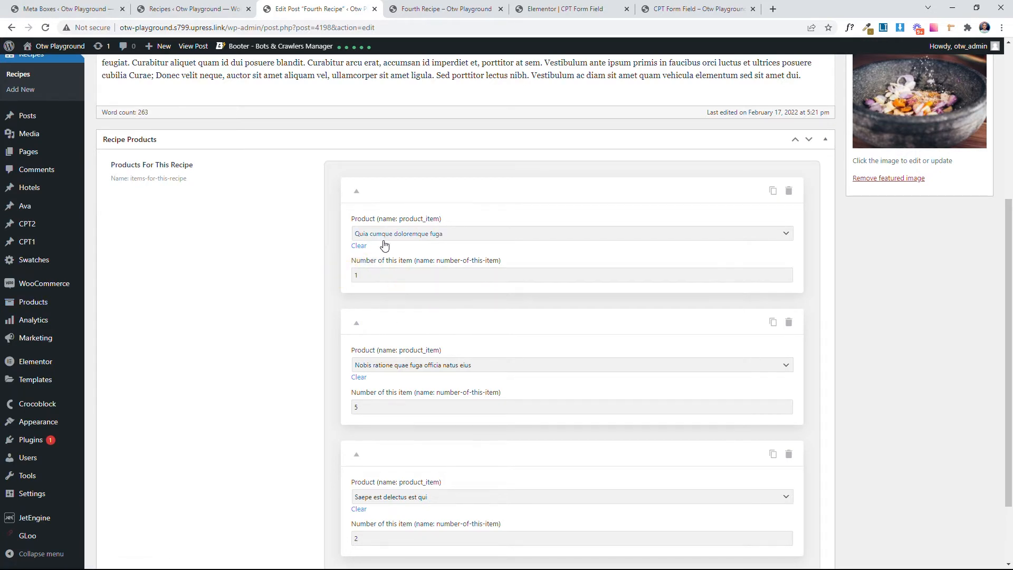
pyautogui.scroll(-2, 385, 301)
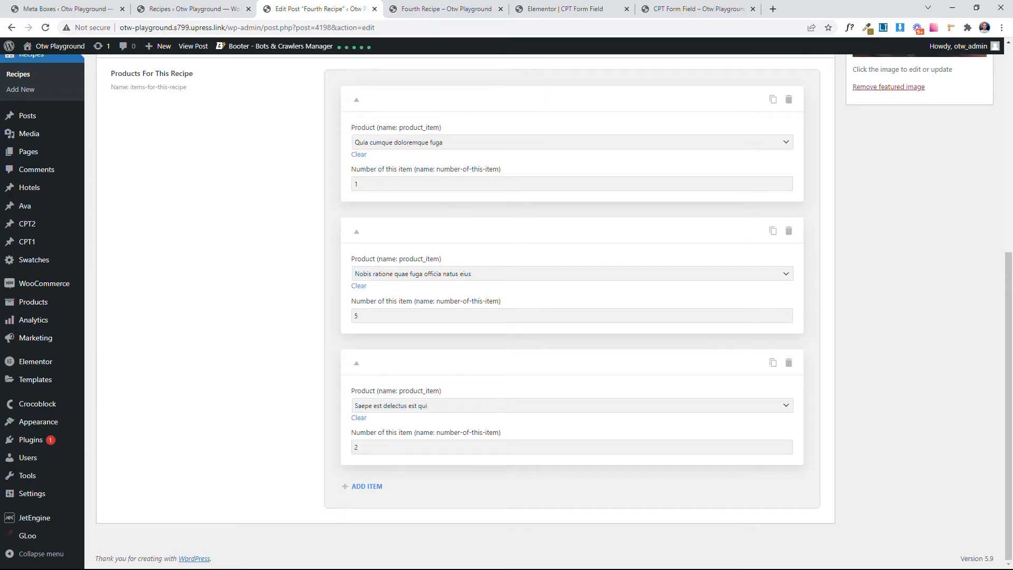
pyautogui.scroll(8, 418, 391)
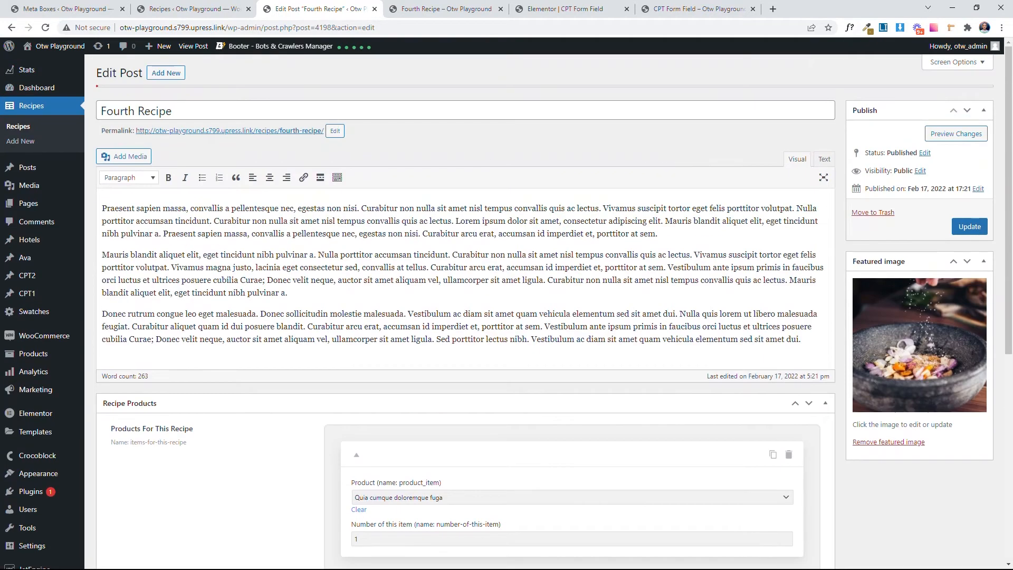
# Step: Review the live Fourth Recipe page: its title, content, featured image and list of products with quantities
pyautogui.click(459, 9)
pyautogui.scroll(4, 694, 362)
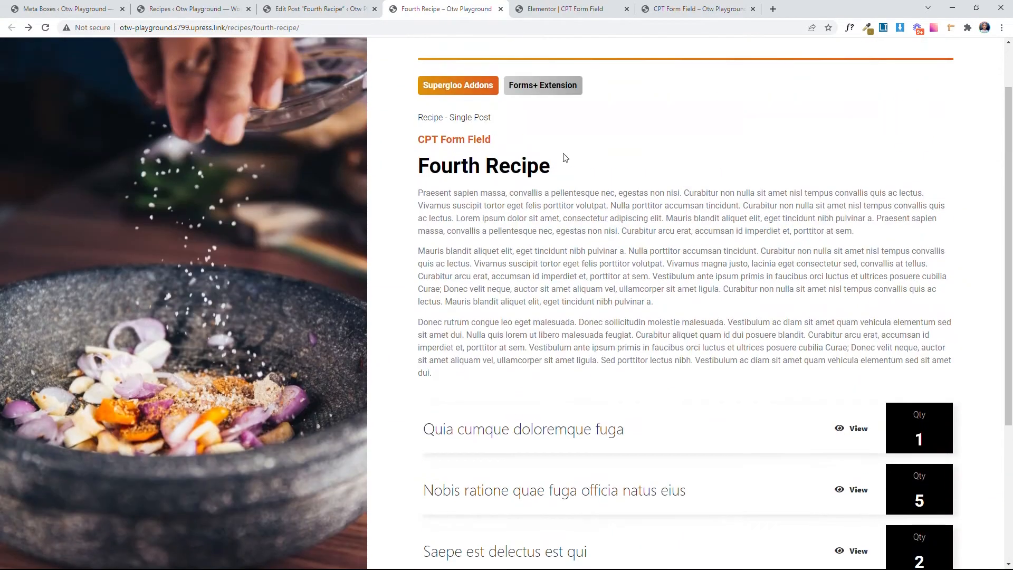
pyautogui.moveTo(401, 142); pyautogui.dragTo(427, 169)
pyautogui.click(685, 241)
pyautogui.moveTo(529, 383); pyautogui.dragTo(385, 163)
pyautogui.click(440, 262)
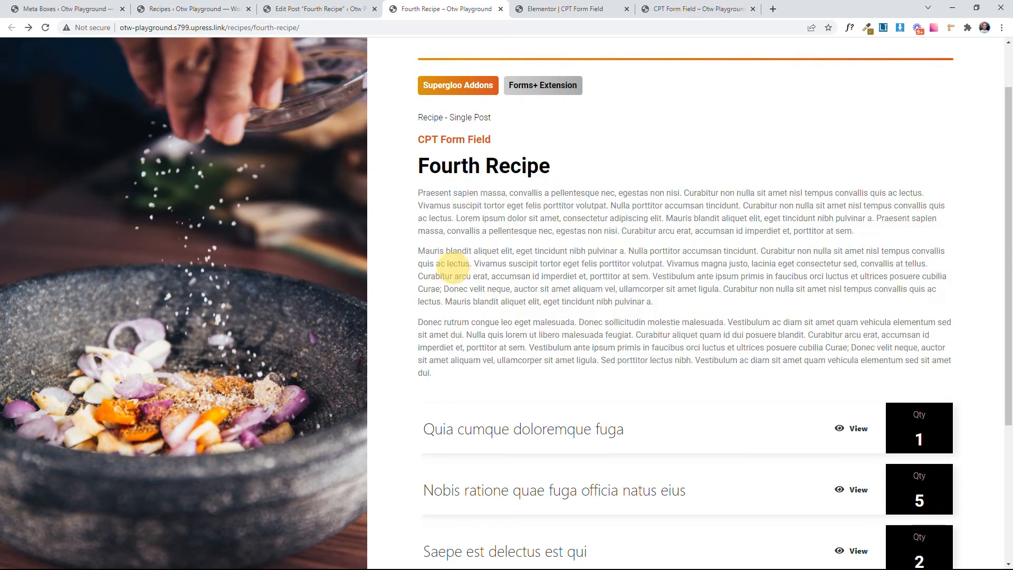
pyautogui.scroll(-3, 440, 262)
pyautogui.scroll(-1, 469, 308)
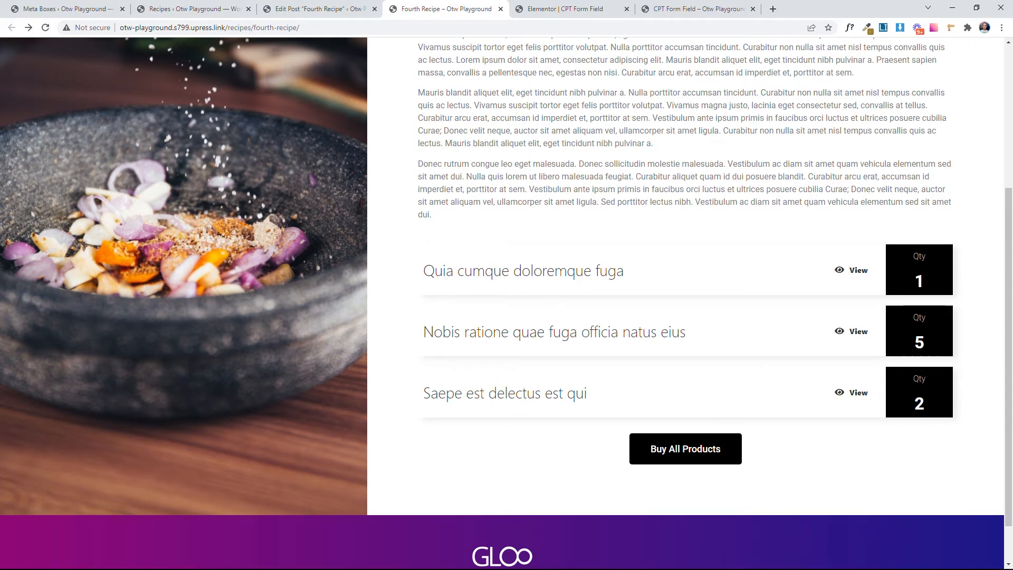
# Step: Return to the Add Recipe form in the Elementor editor and check the IDs of its Title and Content fields
pyautogui.click(549, 9)
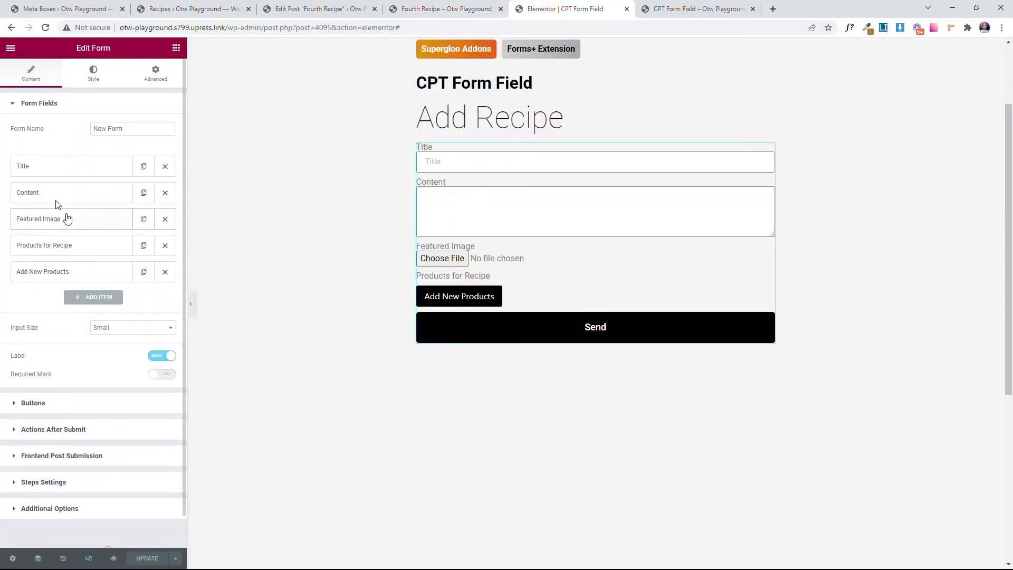
pyautogui.click(36, 170)
pyautogui.doubleClick(99, 230)
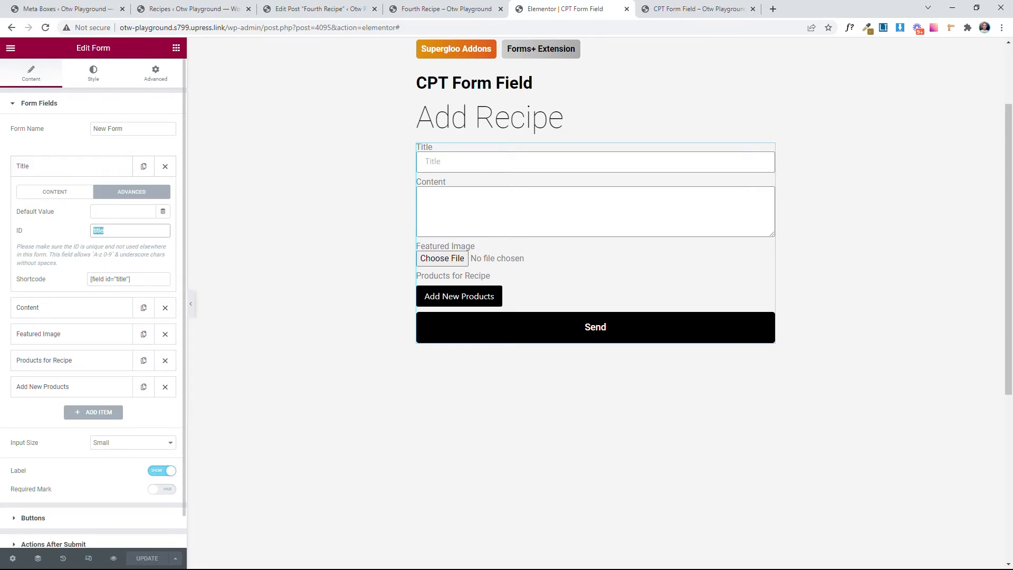
pyautogui.click(82, 168)
pyautogui.click(79, 193)
pyautogui.doubleClick(122, 257)
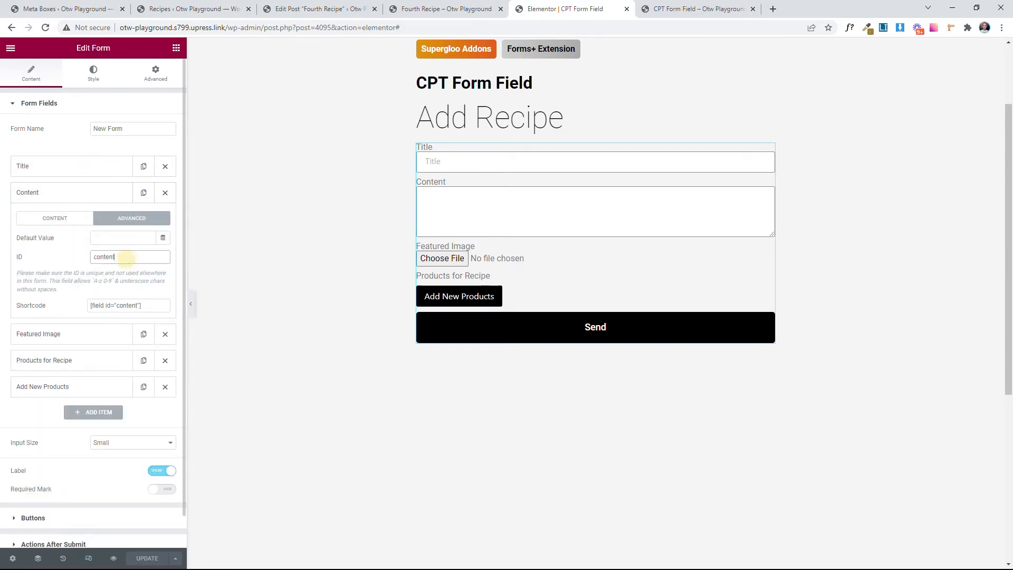
pyautogui.click(64, 191)
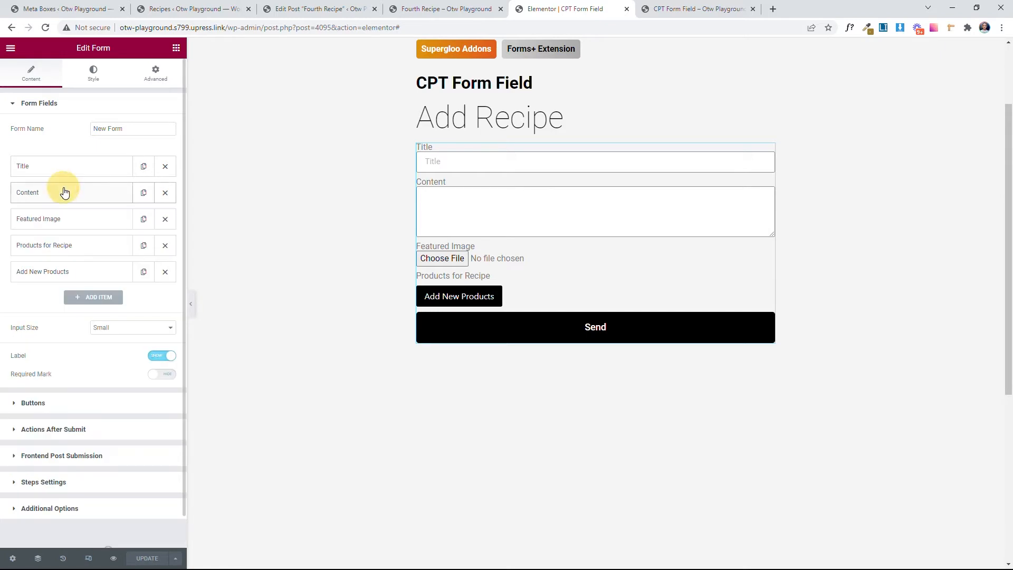
# Step: Check the Featured Image field's ID and its Upload To Media Library option, and collapse the field
pyautogui.click(80, 223)
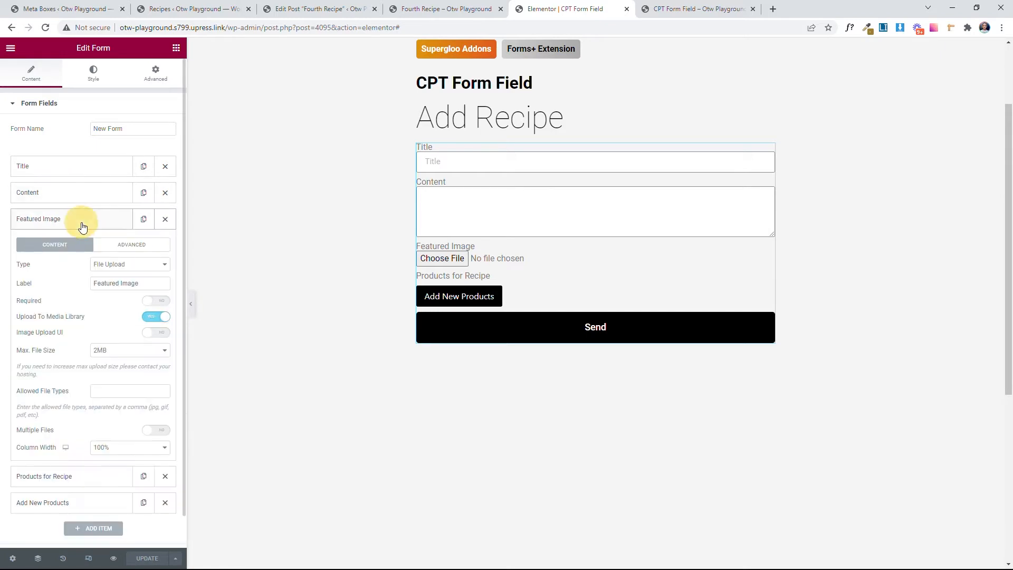
pyautogui.click(135, 244)
pyautogui.doubleClick(111, 264)
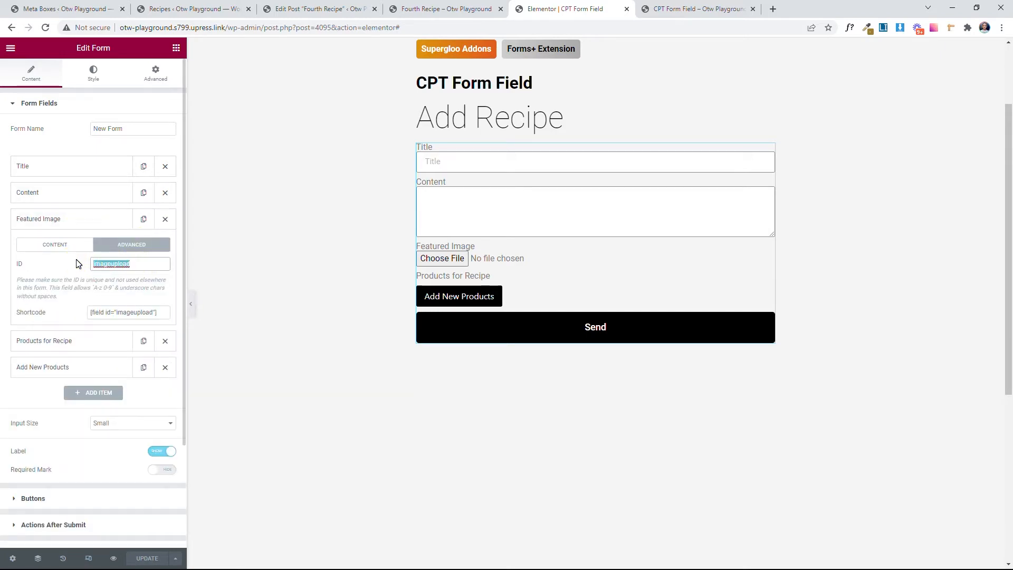
pyautogui.click(62, 249)
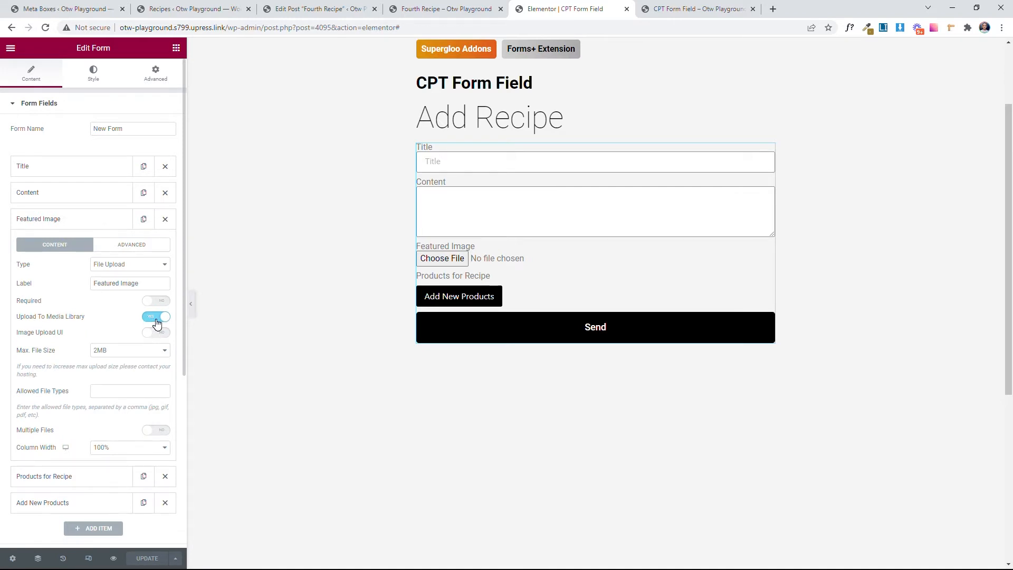
pyautogui.click(79, 218)
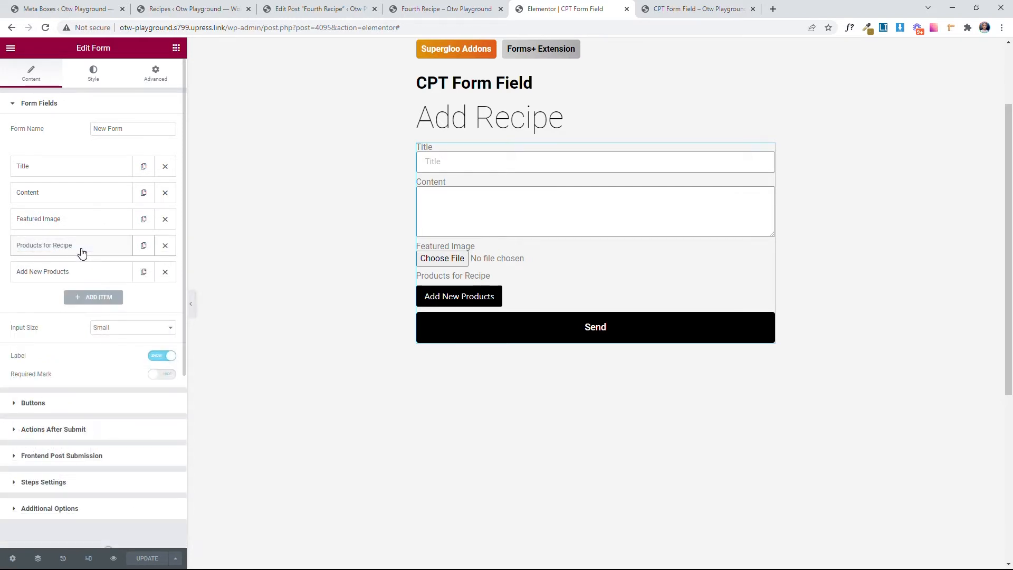
# Step: Check the ID of the Products for Recipe repeater start field and the settings of the Add New Products repeater end field
pyautogui.click(81, 251)
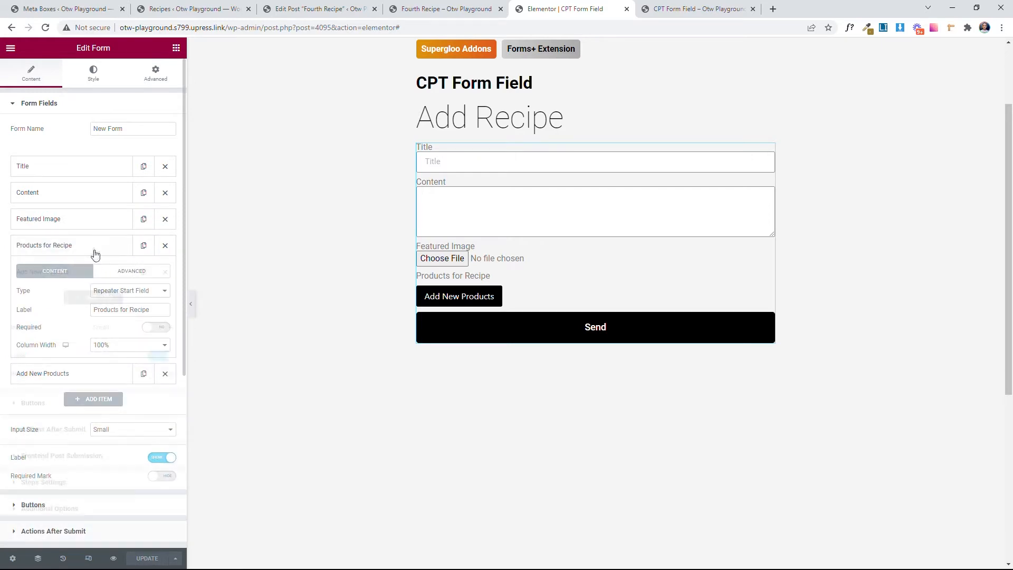
pyautogui.click(138, 272)
pyautogui.click(121, 308)
pyautogui.moveTo(122, 309); pyautogui.dragTo(67, 307)
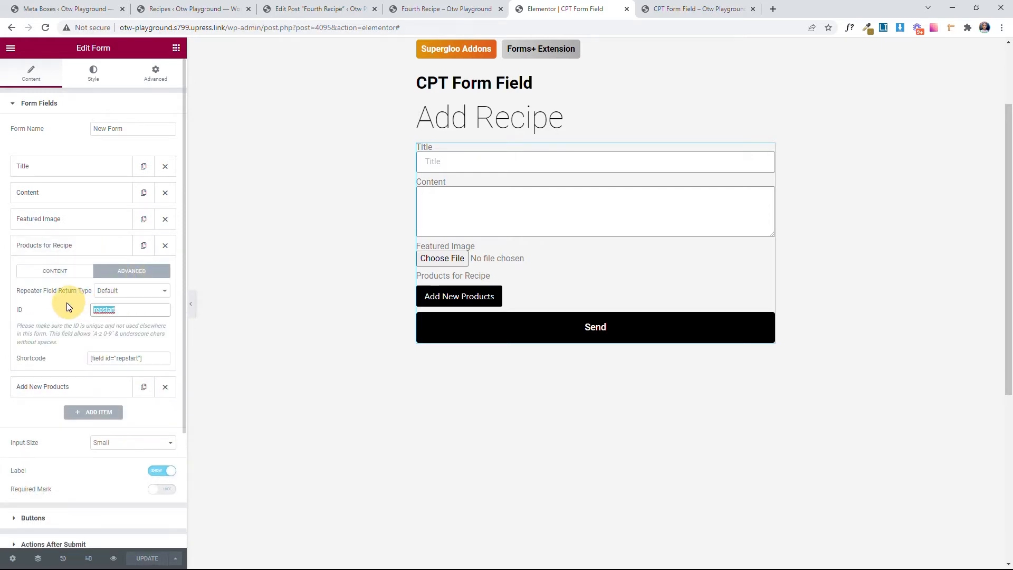
pyautogui.click(71, 247)
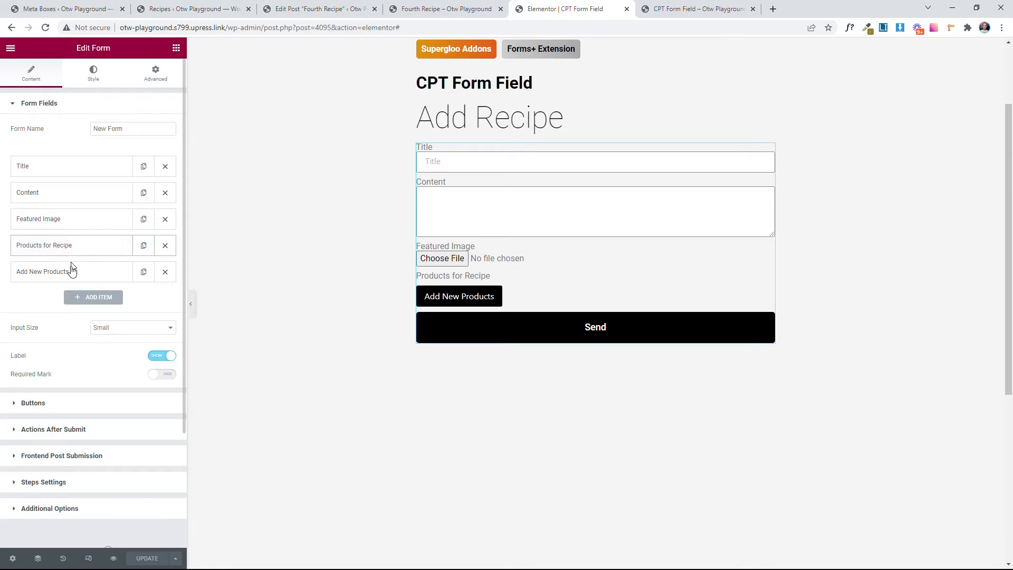
pyautogui.click(69, 271)
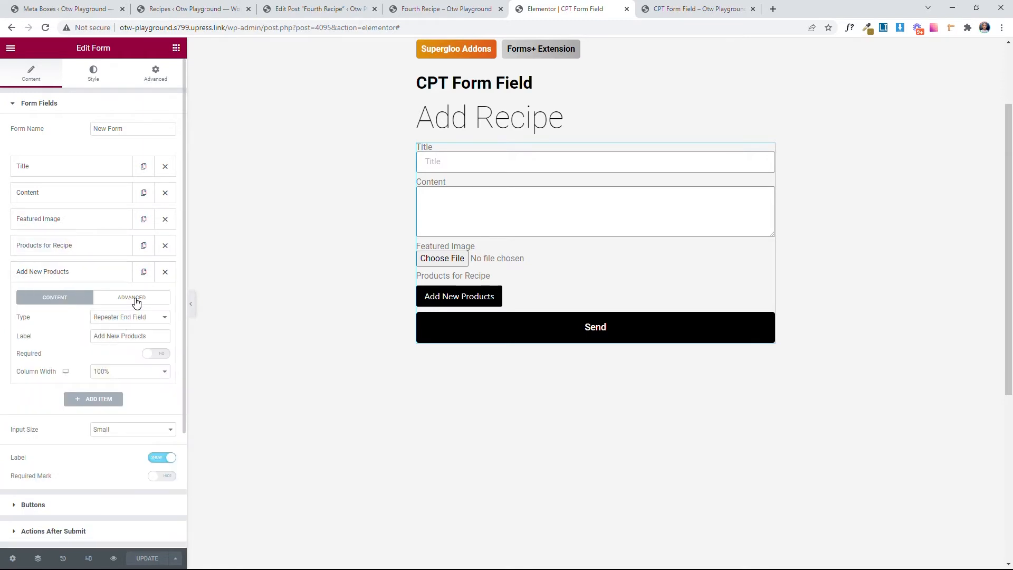
pyautogui.click(104, 273)
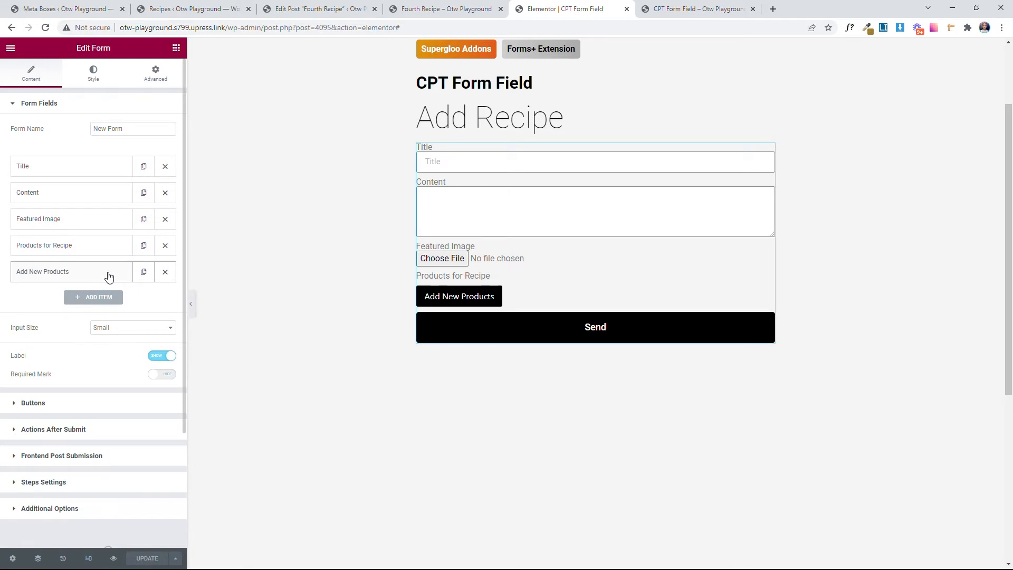
# Step: Look up the meta names of the Products For This Recipe repeater and its two sub-fields in the Fourth Recipe post
pyautogui.click(272, 9)
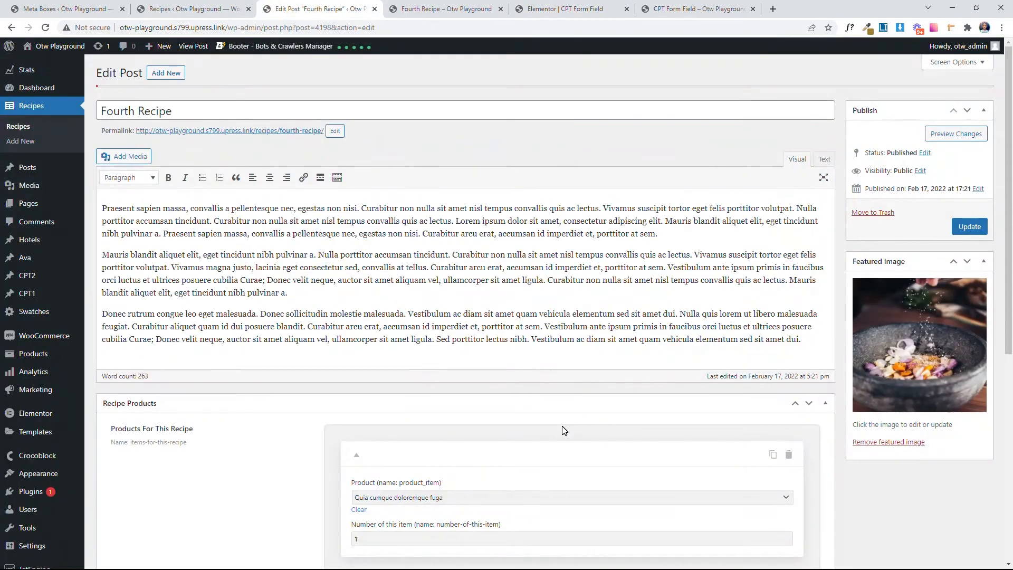
pyautogui.scroll(-3, 564, 430)
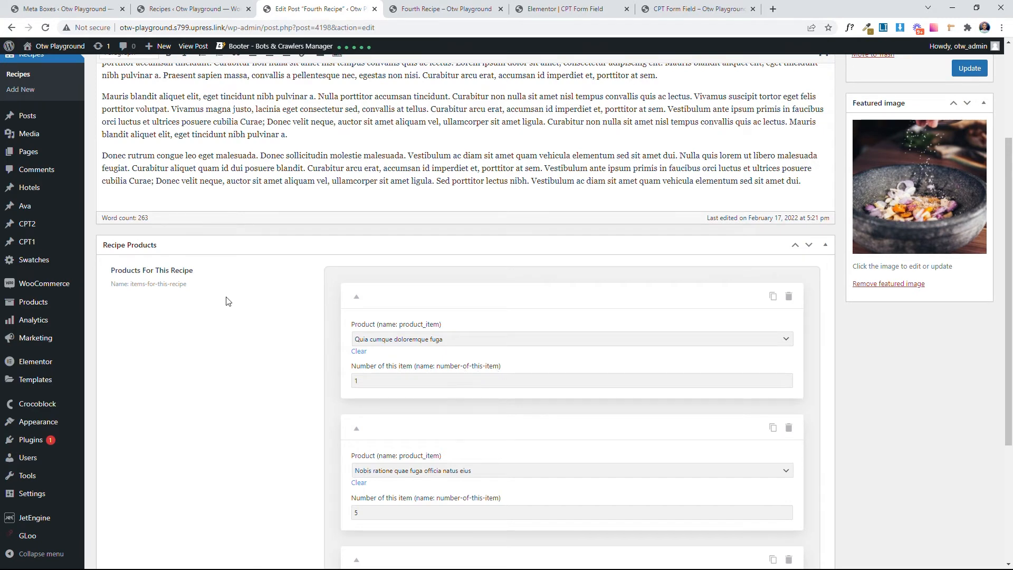
pyautogui.moveTo(206, 294); pyautogui.dragTo(132, 287)
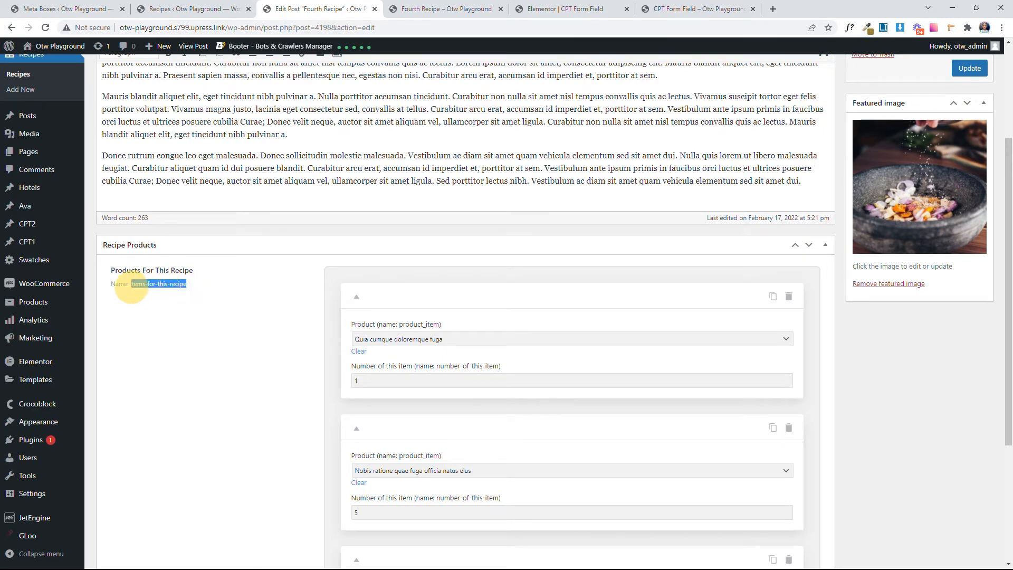
pyautogui.click(199, 310)
pyautogui.moveTo(208, 278); pyautogui.dragTo(130, 287)
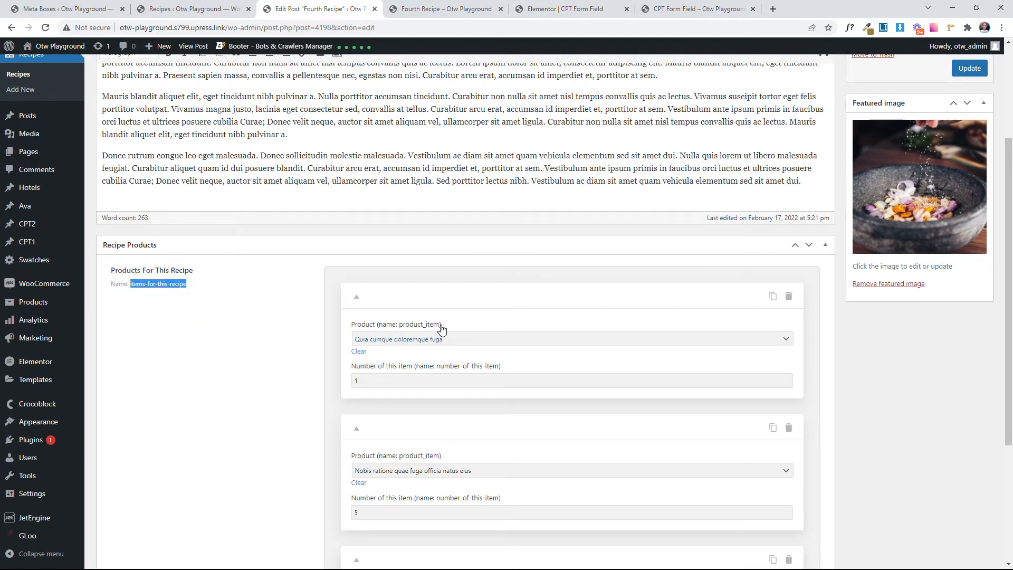
pyautogui.moveTo(441, 327); pyautogui.dragTo(400, 326)
pyautogui.press('super+c')
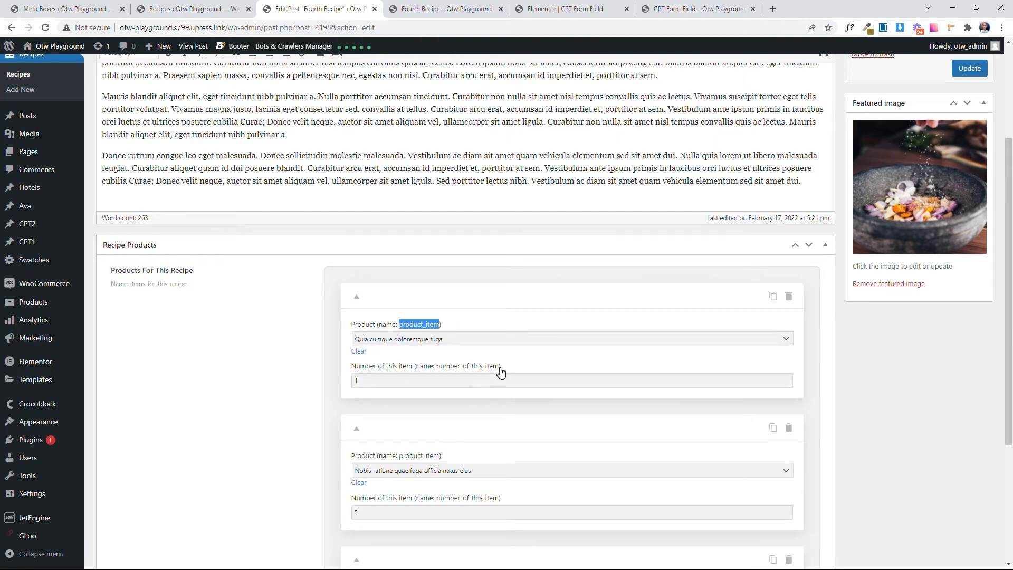
pyautogui.moveTo(498, 366); pyautogui.dragTo(436, 366)
pyautogui.click(272, 367)
# Step: Return to the Add Recipe form in the Elementor editor and add a form field of type Post Types
pyautogui.click(565, 9)
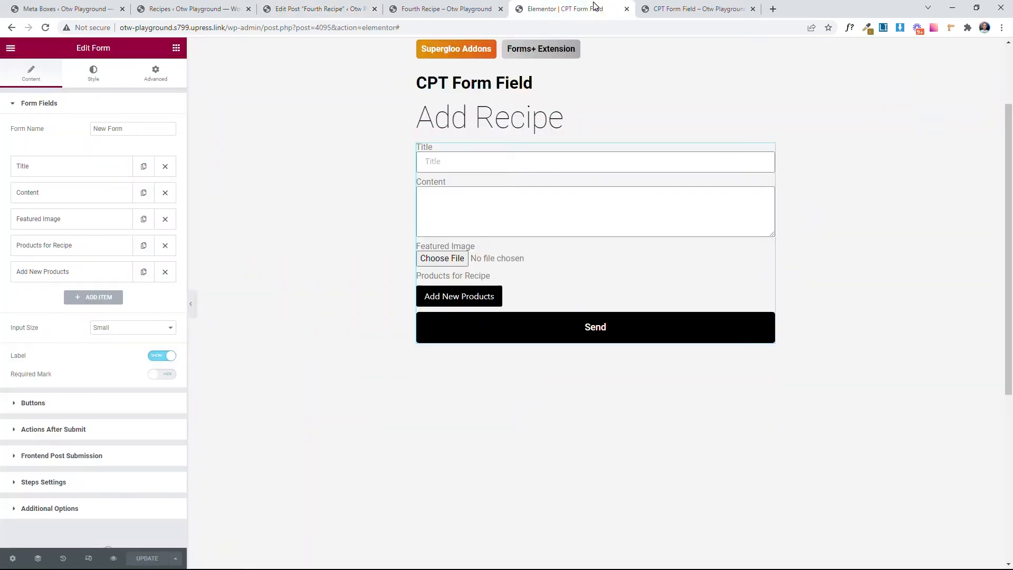
pyautogui.click(92, 300)
pyautogui.click(122, 164)
pyautogui.click(121, 169)
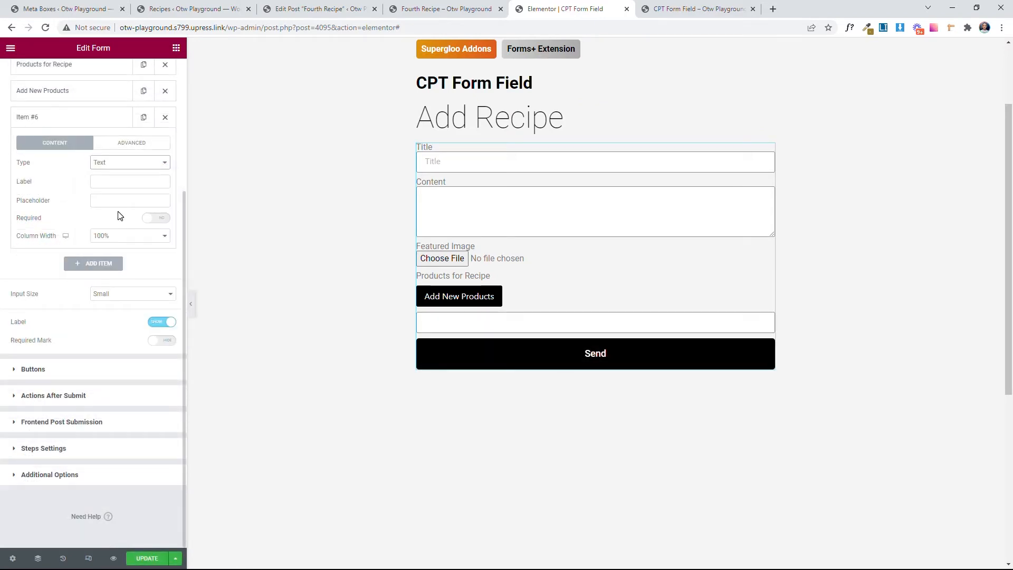
pyautogui.click(125, 170)
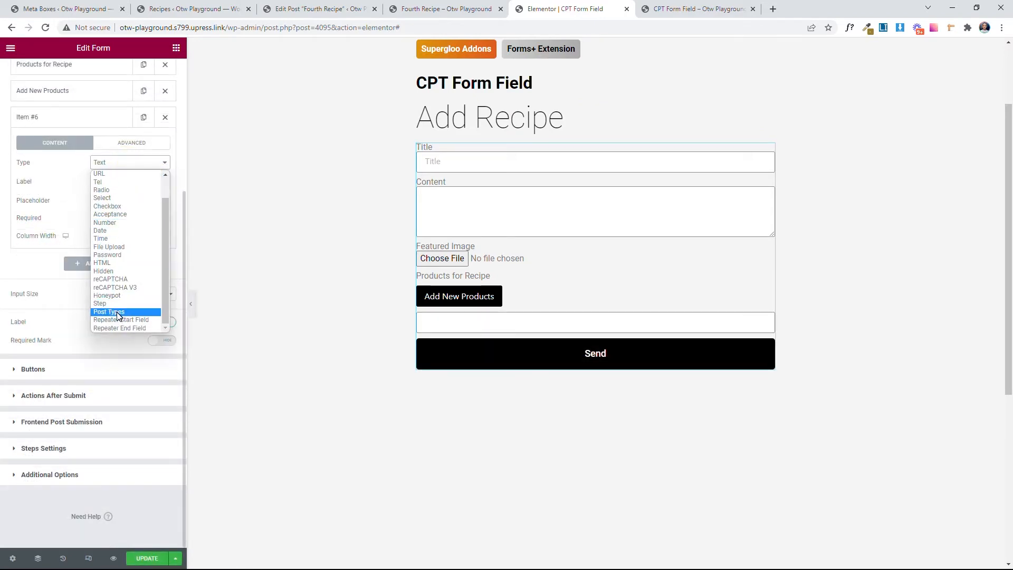
pyautogui.click(117, 314)
# Step: Move the new Post Types field between the Products for Recipe and Add New Products repeater fields
pyautogui.scroll(2, 69, 225)
pyautogui.click(68, 226)
pyautogui.moveTo(68, 226); pyautogui.dragTo(70, 187)
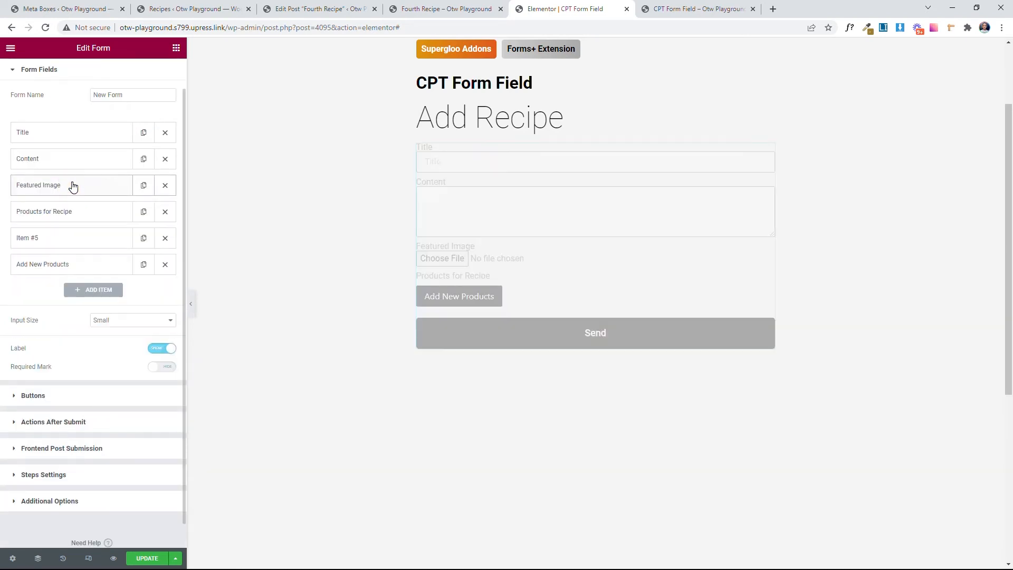
# Step: Label the Post Types field Product, with its output set to Select and its post type to Products
pyautogui.click(103, 239)
pyautogui.scroll(-2, 107, 281)
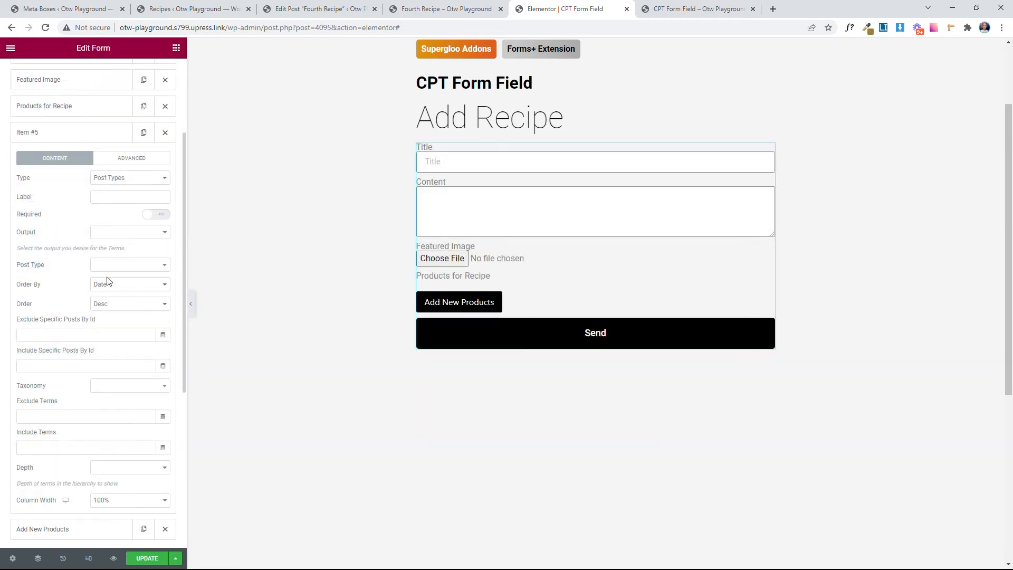
pyautogui.write('Product')
pyautogui.click(105, 232)
pyautogui.click(120, 246)
pyautogui.click(100, 266)
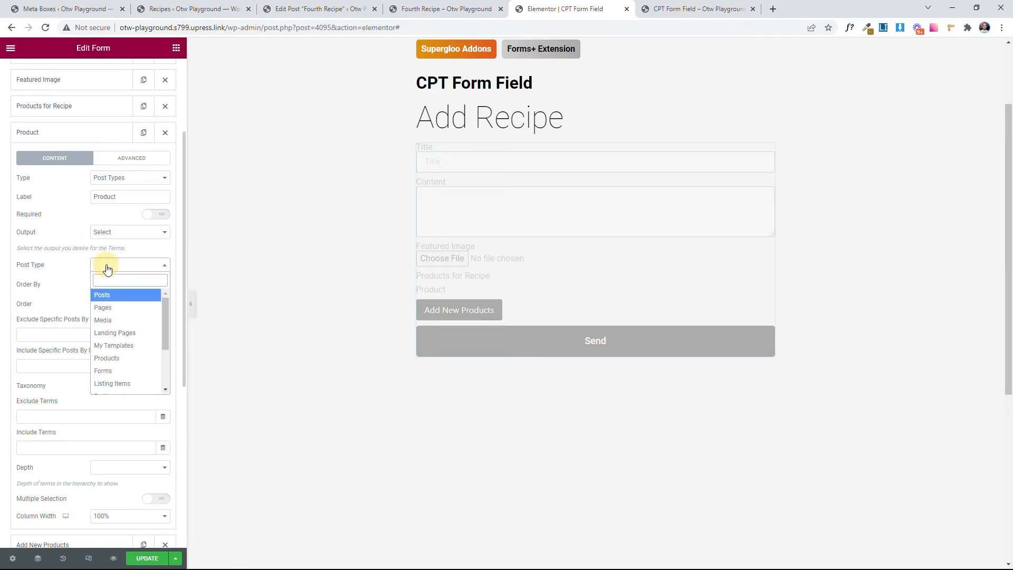
pyautogui.click(129, 353)
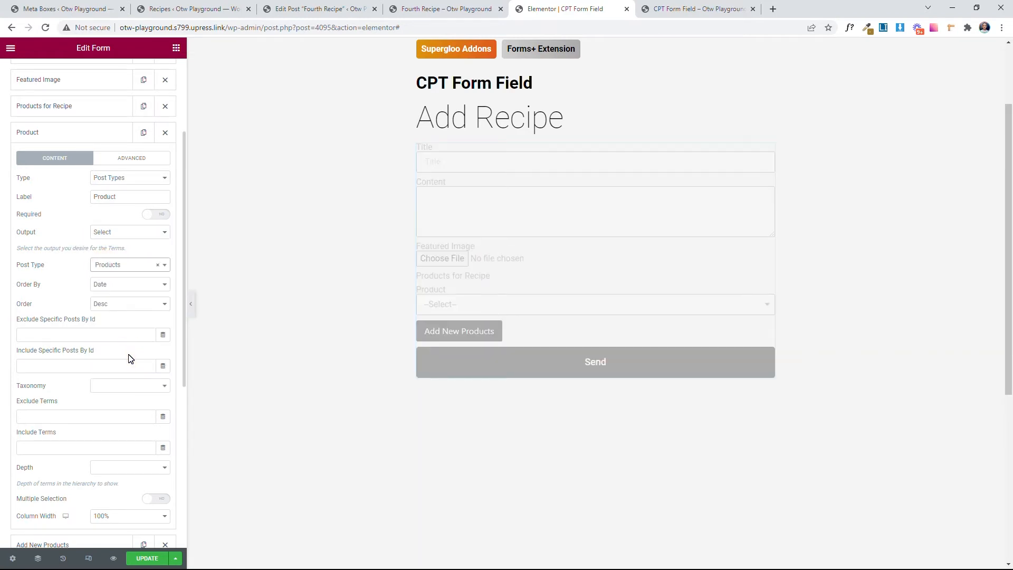
pyautogui.click(38, 133)
# Step: Add a text field labelled Number of Products and place it directly before Add New Products
pyautogui.click(86, 186)
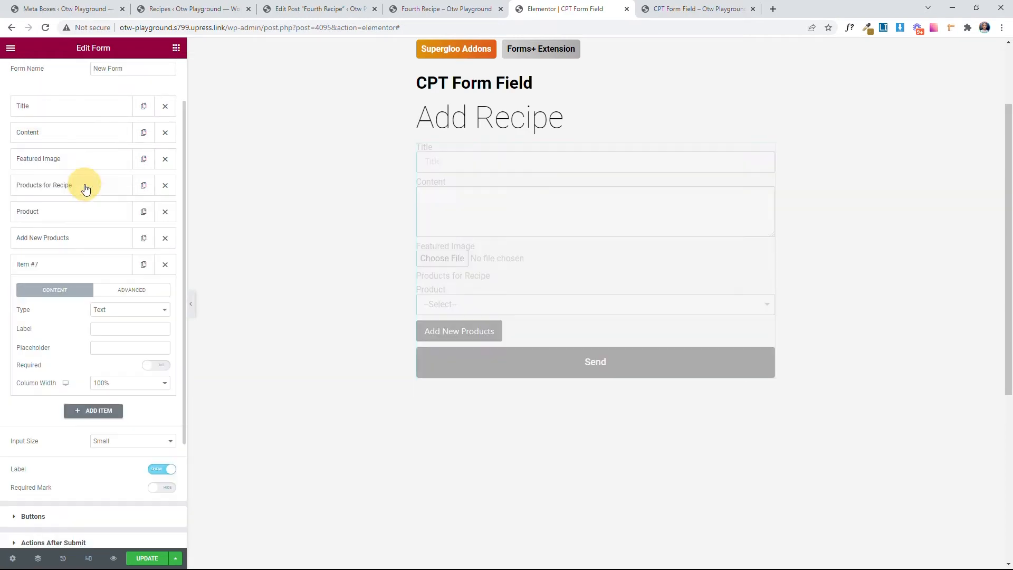
pyautogui.click(118, 328)
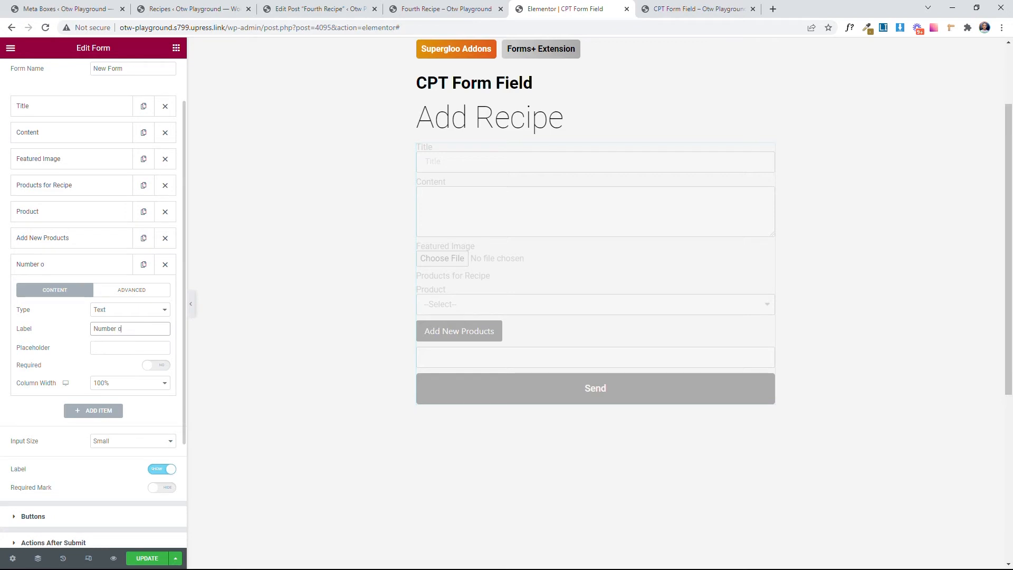
pyautogui.write('Number of Producs')
pyautogui.press('BackSpace')
pyautogui.write('ts')
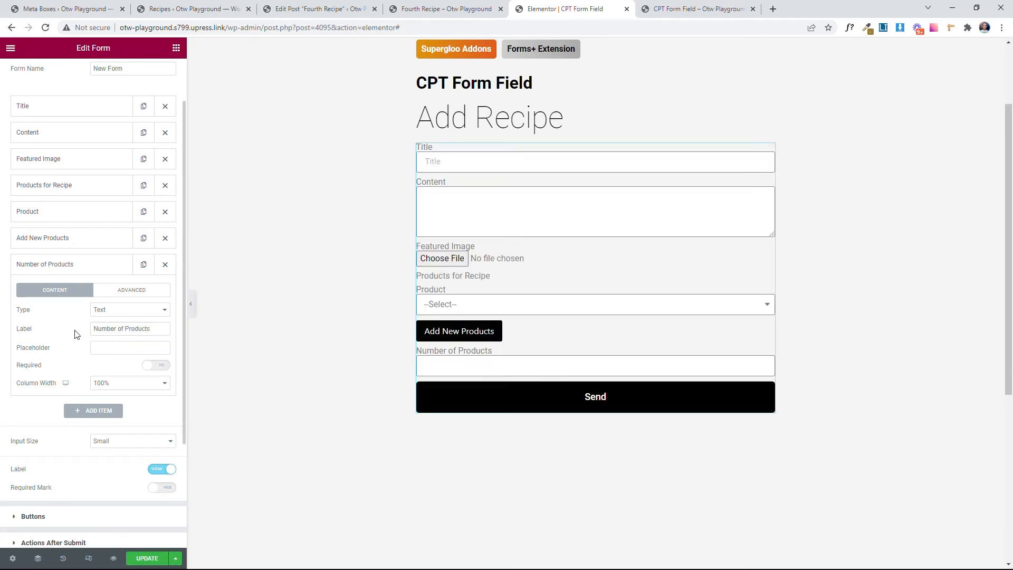
pyautogui.click(72, 268)
pyautogui.moveTo(73, 267); pyautogui.dragTo(75, 238)
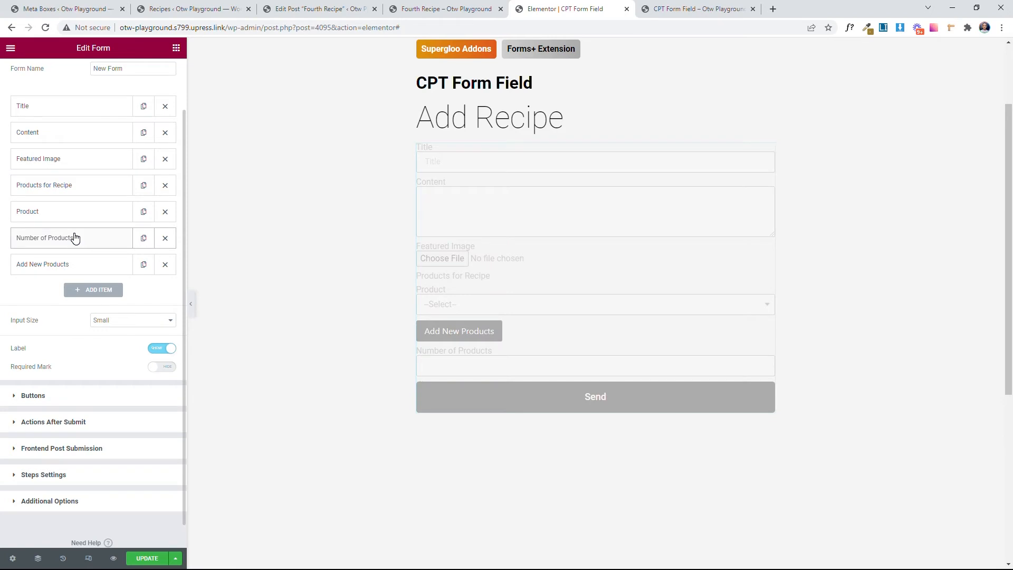
# Step: Set the Product field's ID to product_item
pyautogui.click(81, 215)
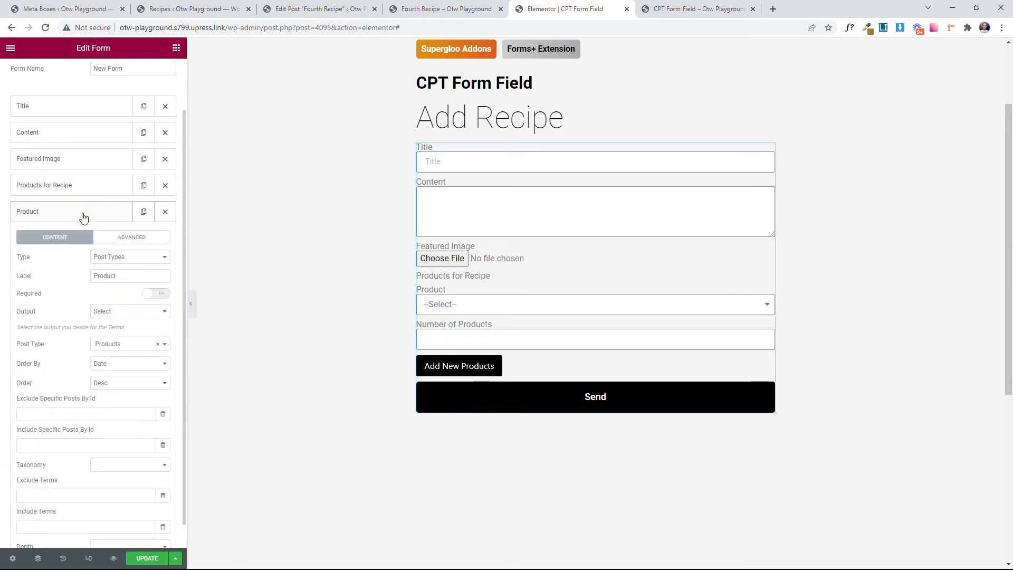
pyautogui.click(131, 239)
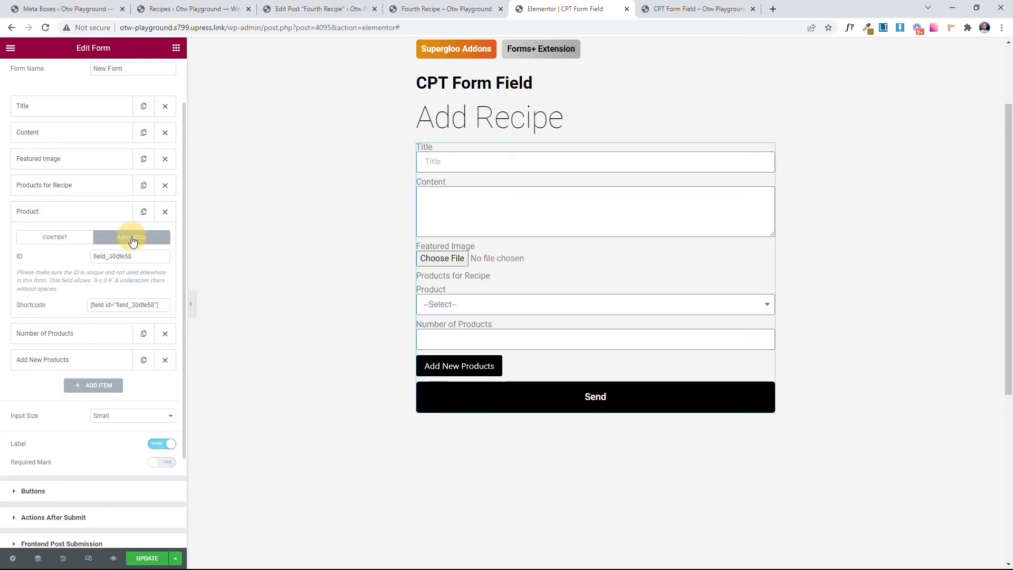
pyautogui.moveTo(132, 256); pyautogui.dragTo(80, 256)
pyautogui.press('super+v')
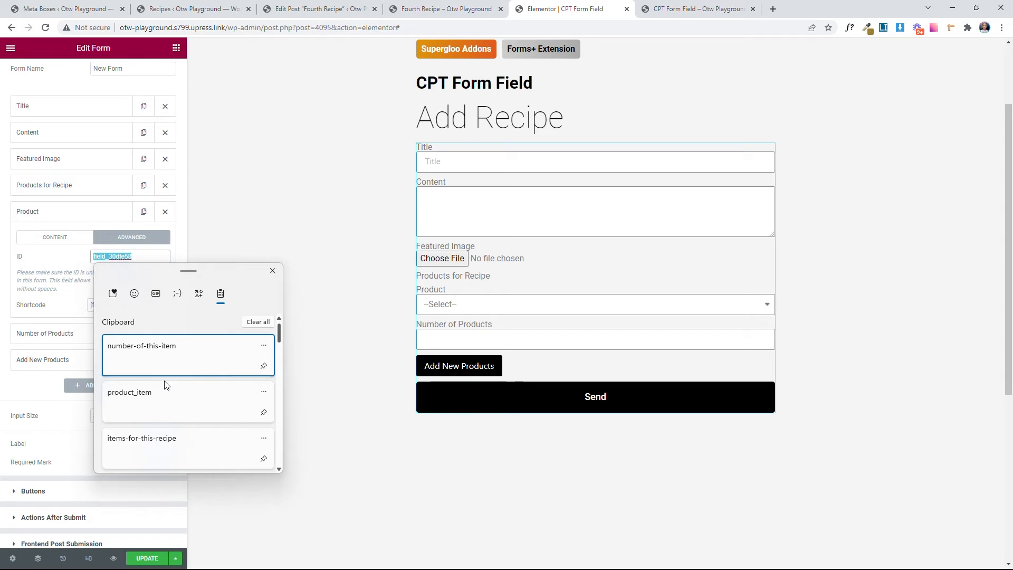
pyautogui.click(151, 406)
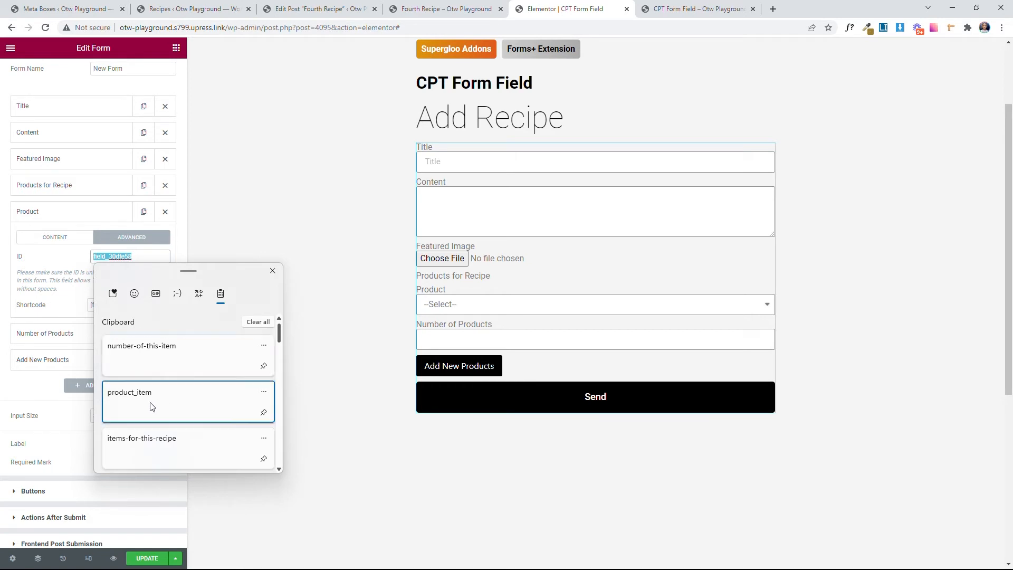
pyautogui.click(68, 213)
# Step: Set the Number of Products field's ID to number_of_this_item
pyautogui.click(72, 240)
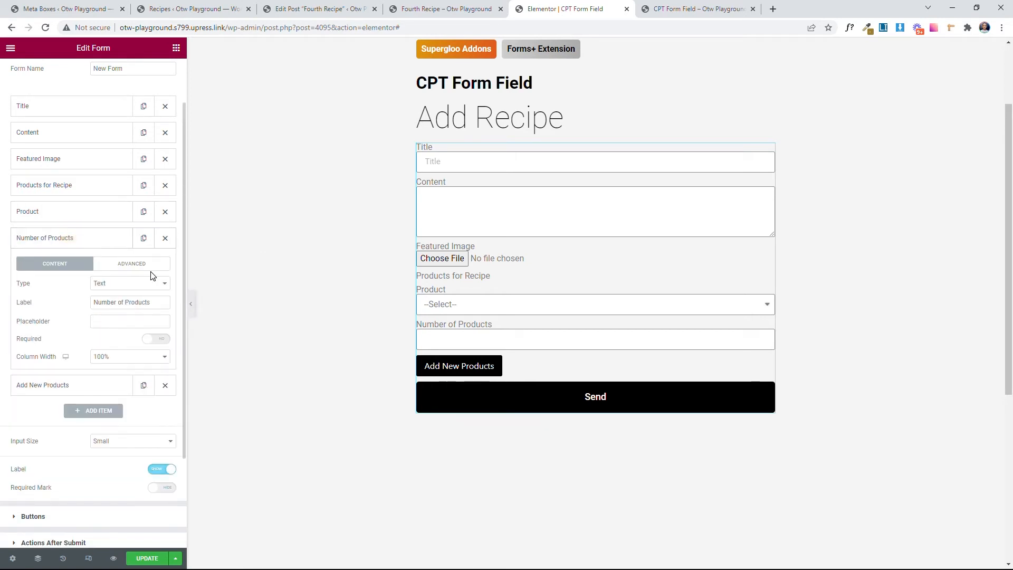
pyautogui.click(151, 263)
pyautogui.moveTo(139, 302); pyautogui.dragTo(56, 317)
pyautogui.press('super+v')
pyautogui.press('Return')
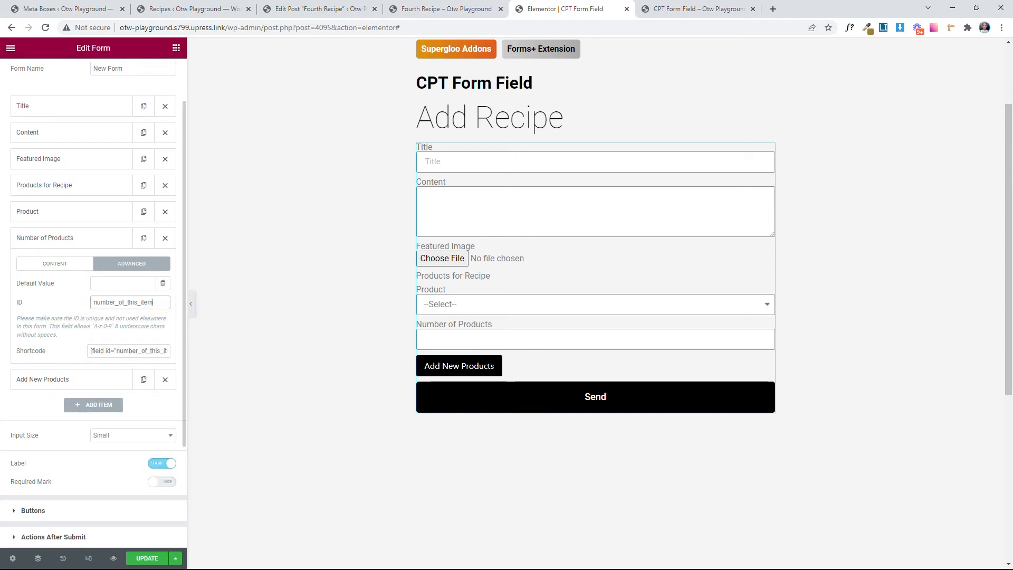
pyautogui.click(94, 243)
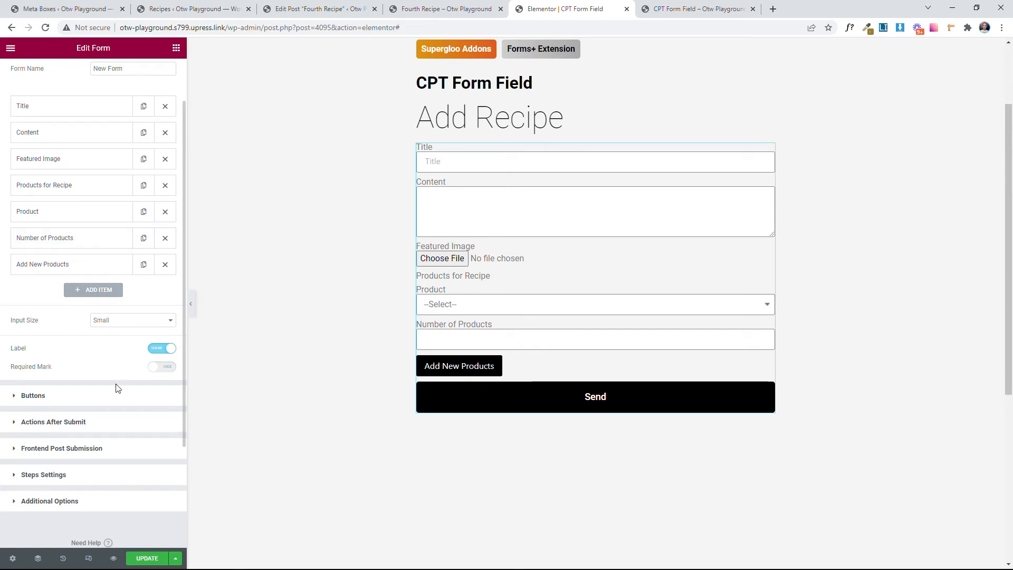
# Step: Check the form's submit action and set Frontend Post Submission to the Recipes post type with Published status
pyautogui.click(73, 422)
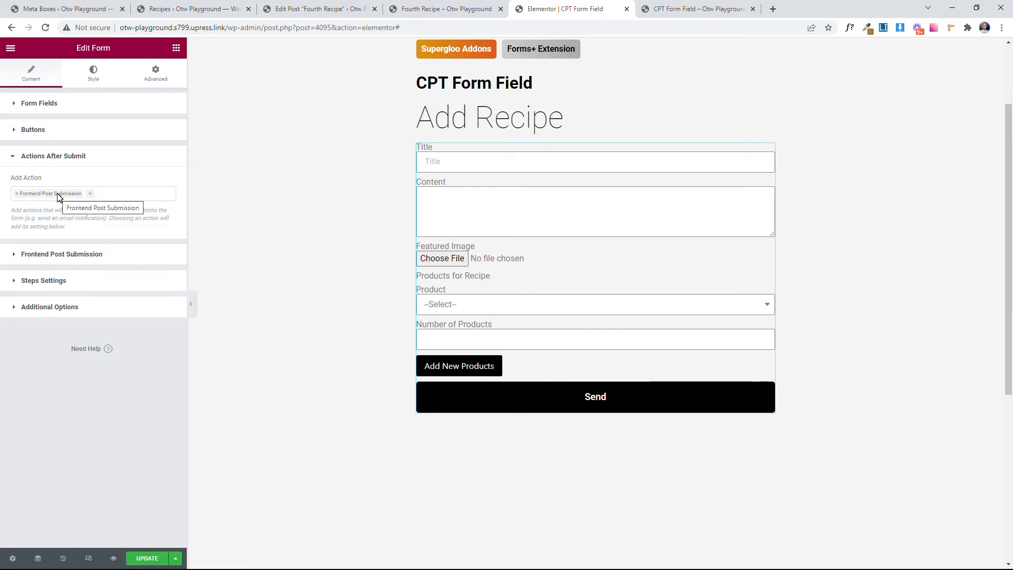
pyautogui.click(71, 254)
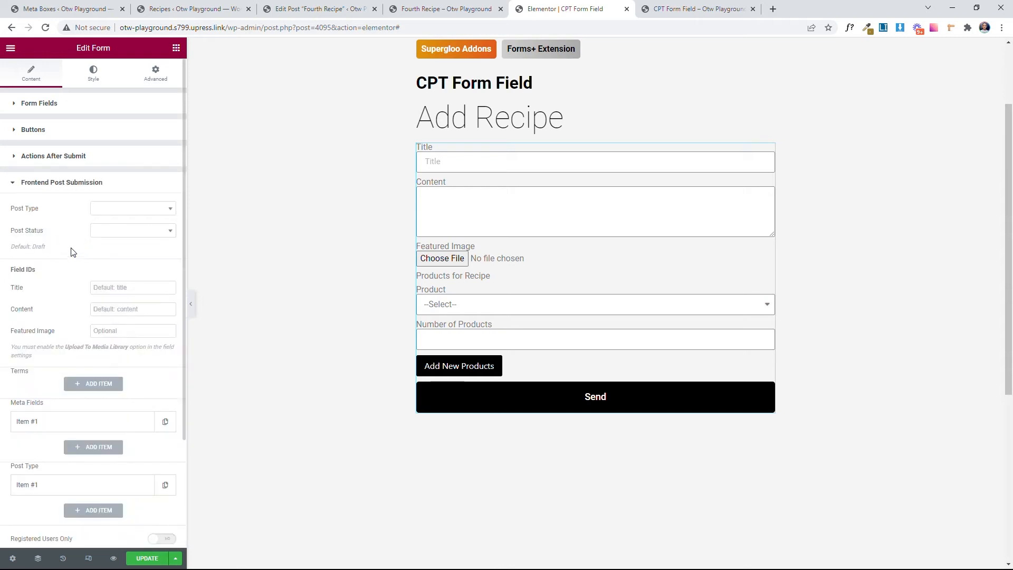
pyautogui.click(142, 215)
pyautogui.scroll(-5, 141, 285)
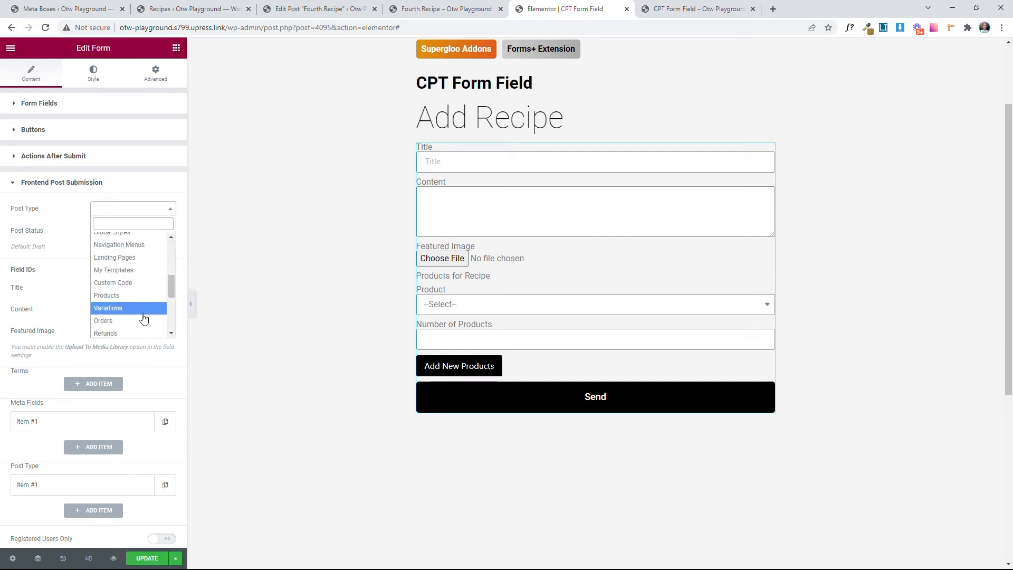
pyautogui.scroll(-2, 145, 323)
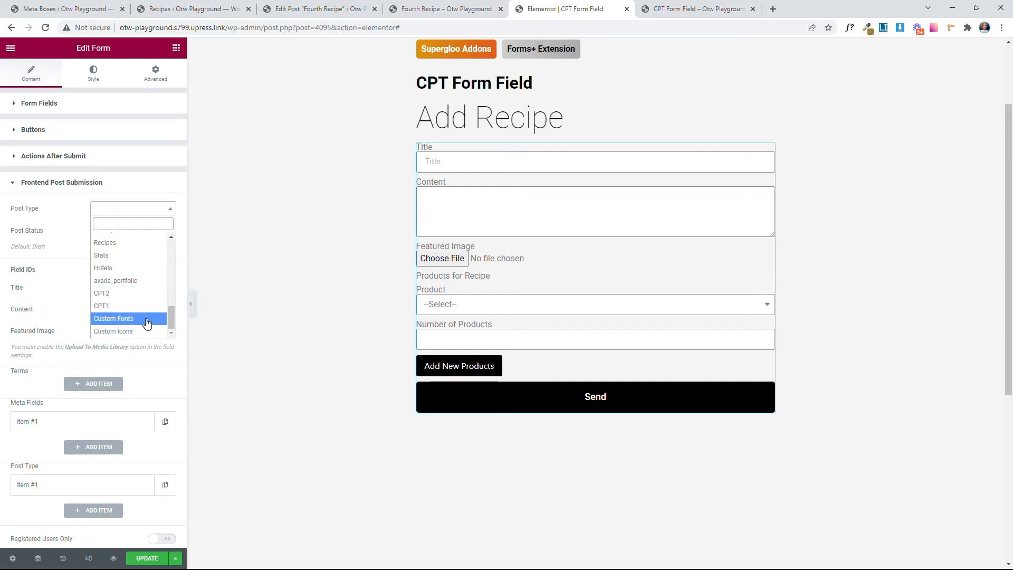
pyautogui.click(132, 244)
pyautogui.click(117, 231)
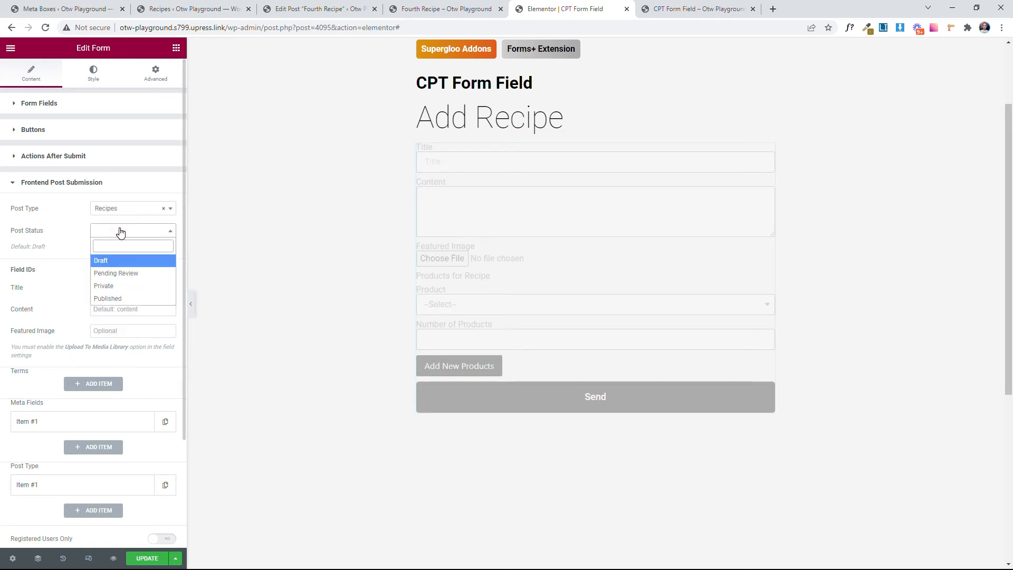
pyautogui.click(125, 299)
# Step: Set the post submission field IDs to title for Title and content for Content
pyautogui.scroll(-2, 79, 274)
pyautogui.click(111, 183)
pyautogui.press('super+v')
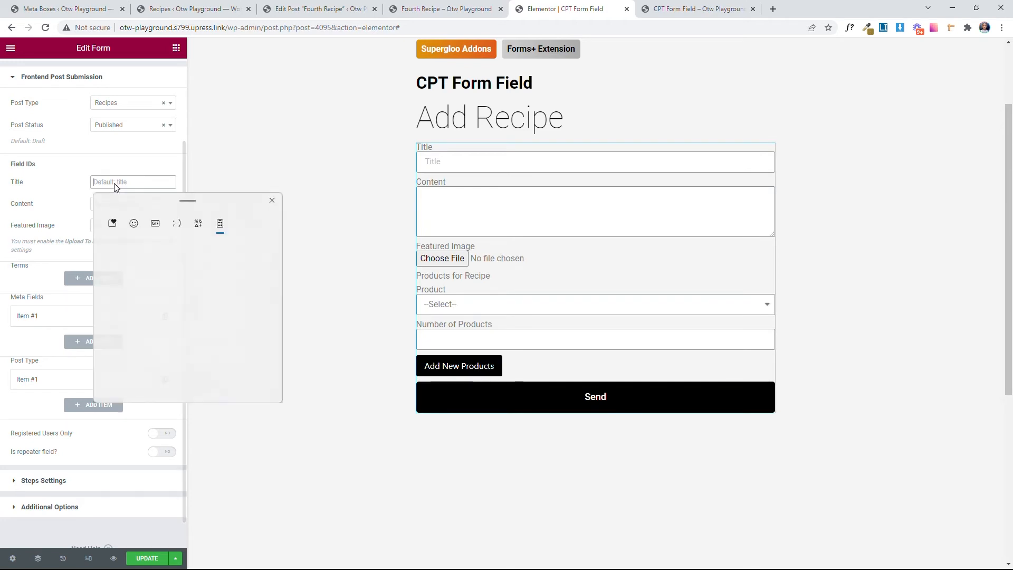
pyautogui.scroll(-2, 177, 327)
pyautogui.scroll(-5, 176, 343)
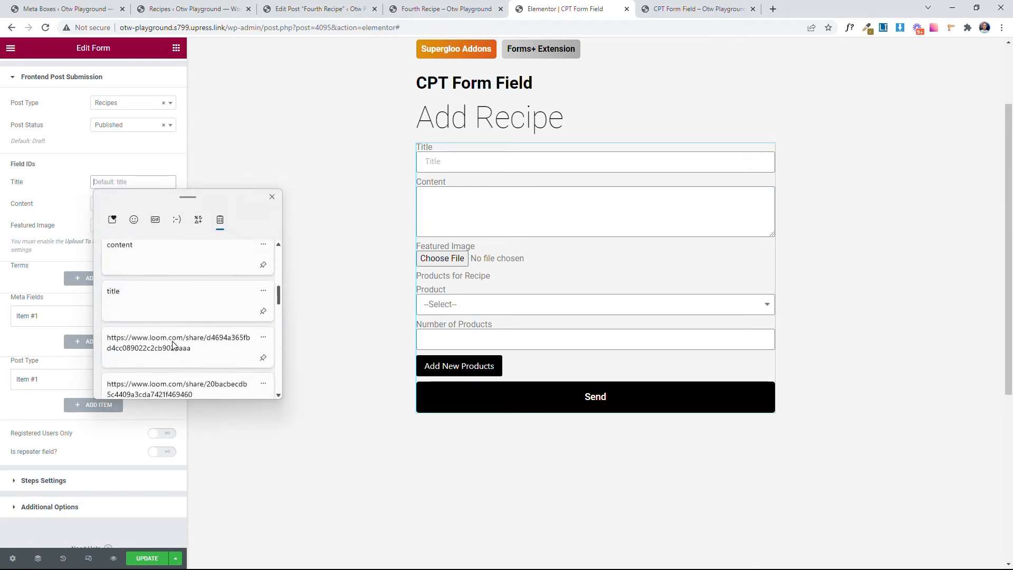
pyautogui.click(143, 290)
pyautogui.click(105, 204)
pyautogui.press('super+v')
pyautogui.scroll(-5, 151, 341)
pyautogui.scroll(-1, 151, 342)
pyautogui.click(143, 315)
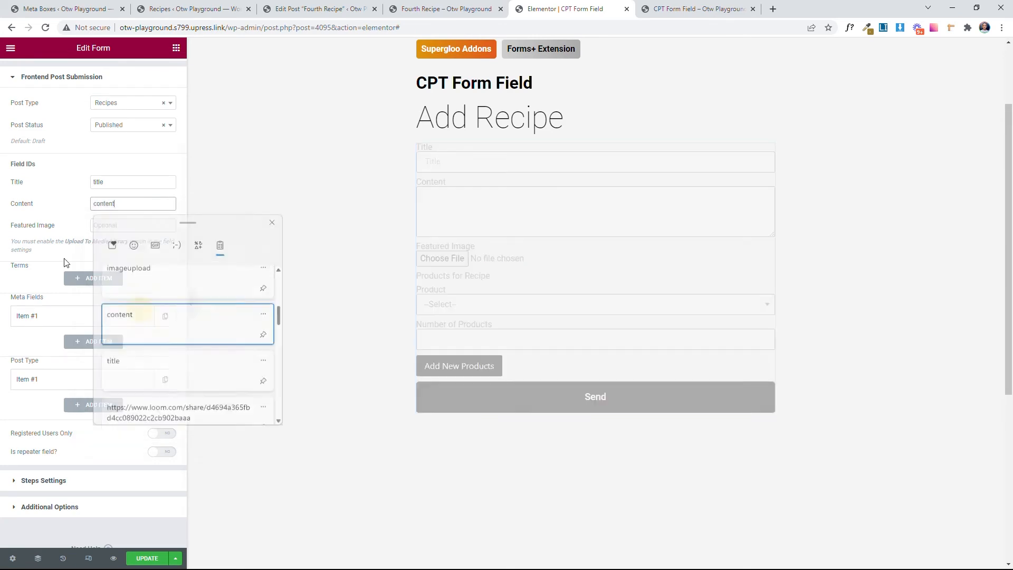
# Step: Set the Featured Image field ID of the post submission to imageupload
pyautogui.click(119, 225)
pyautogui.press('super+v')
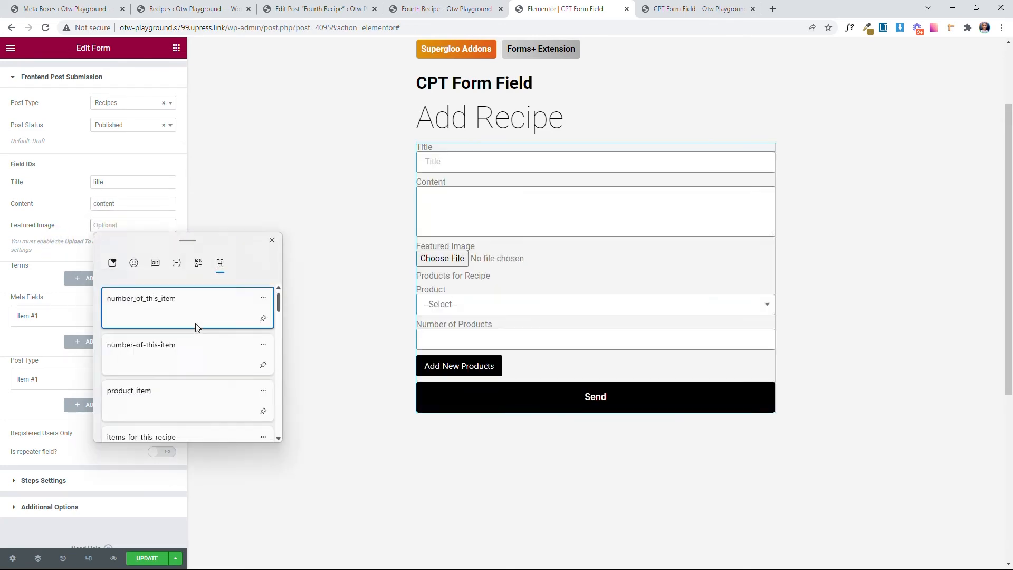
pyautogui.scroll(-5, 185, 334)
pyautogui.click(169, 298)
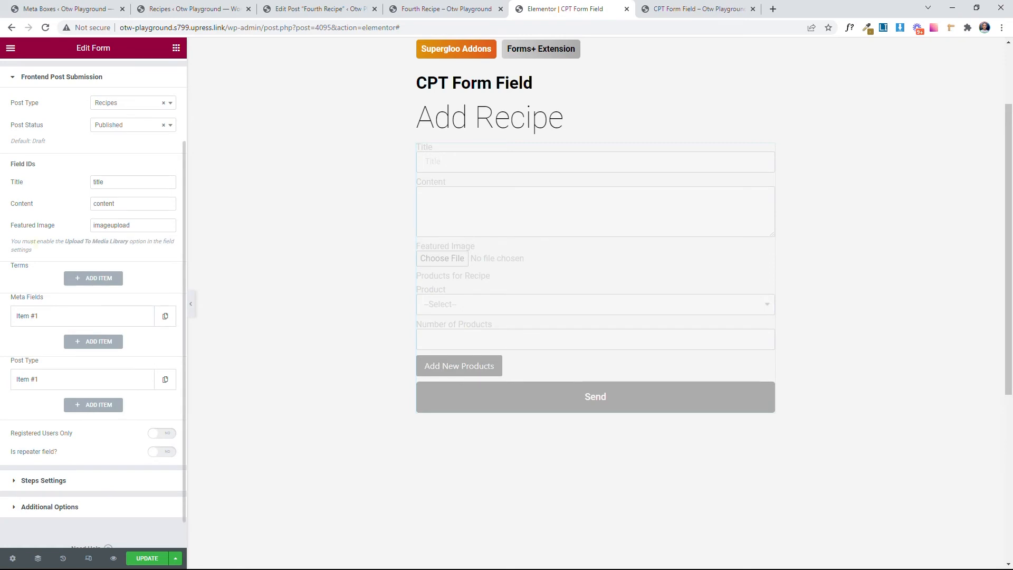
# Step: Enable the repeater field option with Jet Engine as the source and repstart as the Form Repeater ID
pyautogui.scroll(-1, 59, 395)
pyautogui.click(161, 419)
pyautogui.scroll(-3, 123, 383)
pyautogui.click(127, 342)
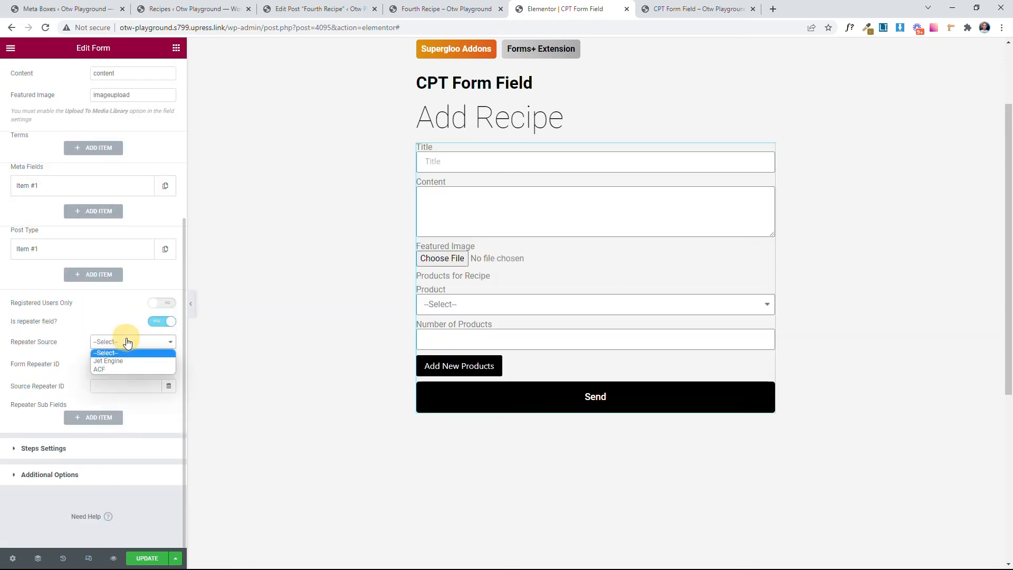
pyautogui.click(121, 362)
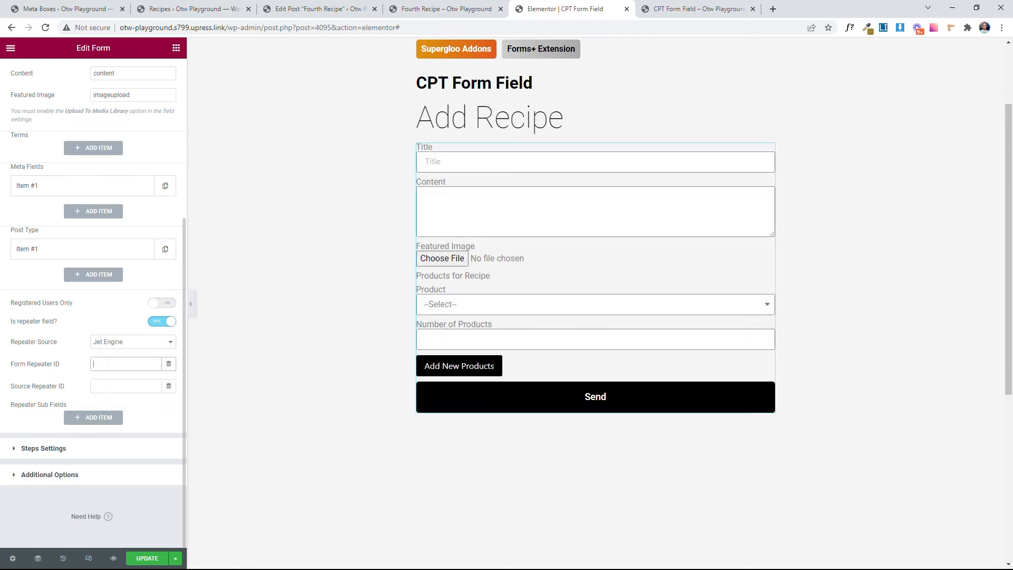
pyautogui.click(103, 365)
pyautogui.click(136, 322)
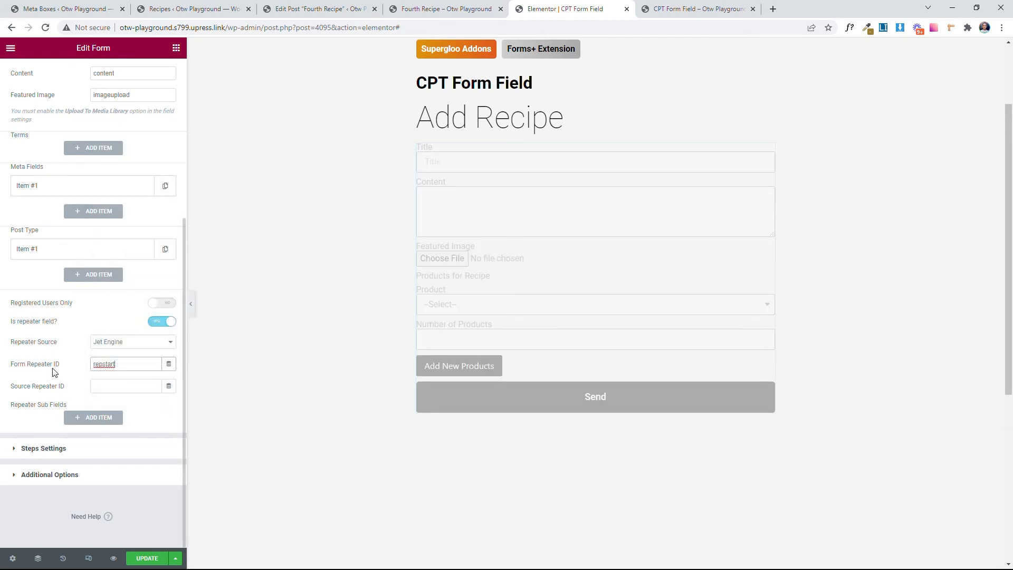
# Step: Copy the repeater's meta name from the Fourth Recipe post and set the Source Repeater ID to items-for-this-recipe
pyautogui.click(316, 9)
pyautogui.moveTo(190, 285); pyautogui.dragTo(130, 285)
pyautogui.hotkey('ctrl', 'c')
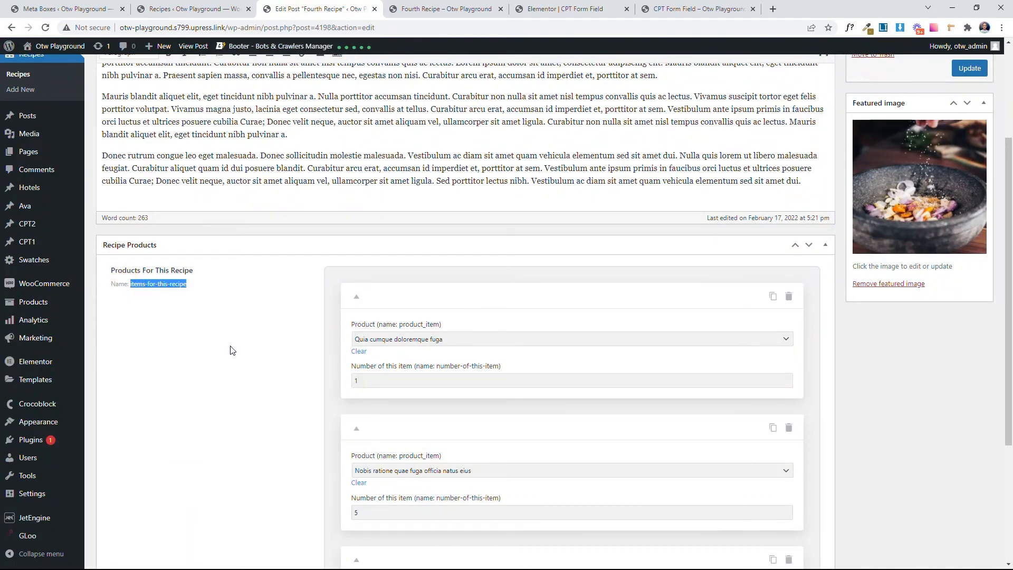
pyautogui.click(497, 2)
pyautogui.click(556, 2)
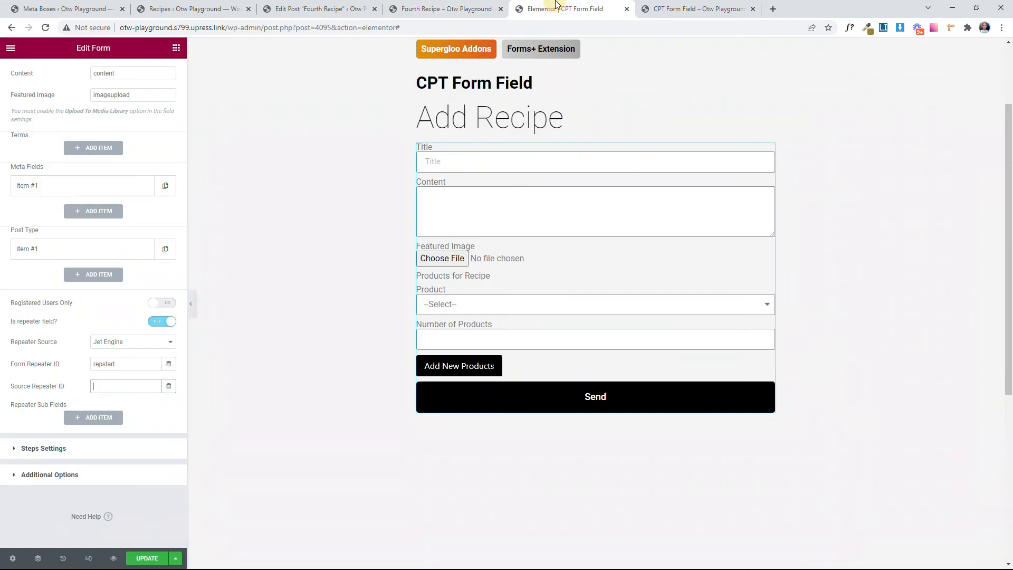
pyautogui.hotkey('ctrl', 'v')
pyautogui.click(79, 381)
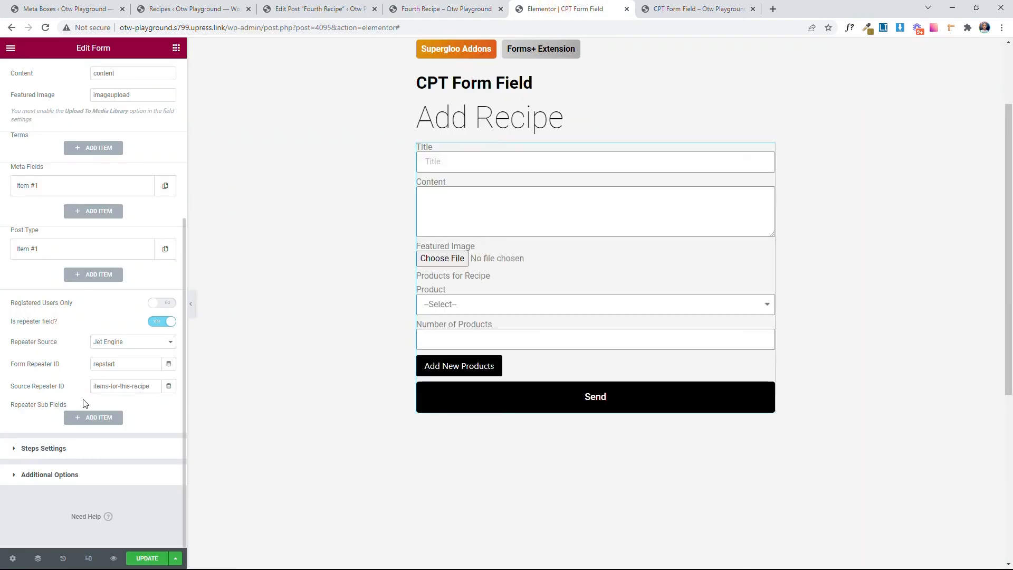
# Step: Add a repeater sub field that maps the form sub field product_item to the source sub field product_item
pyautogui.click(93, 416)
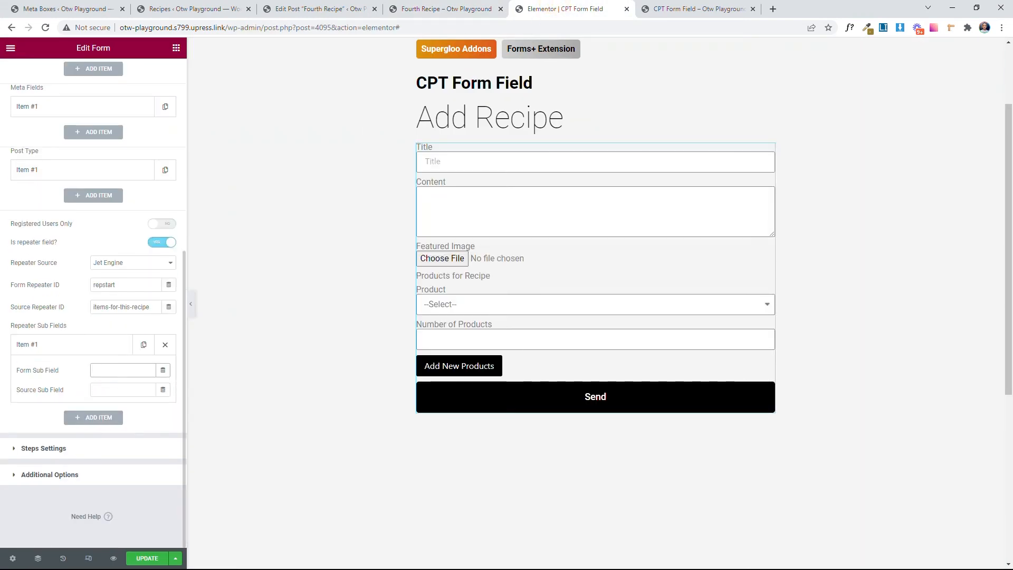
pyautogui.press('super+v')
pyautogui.scroll(-2, 156, 293)
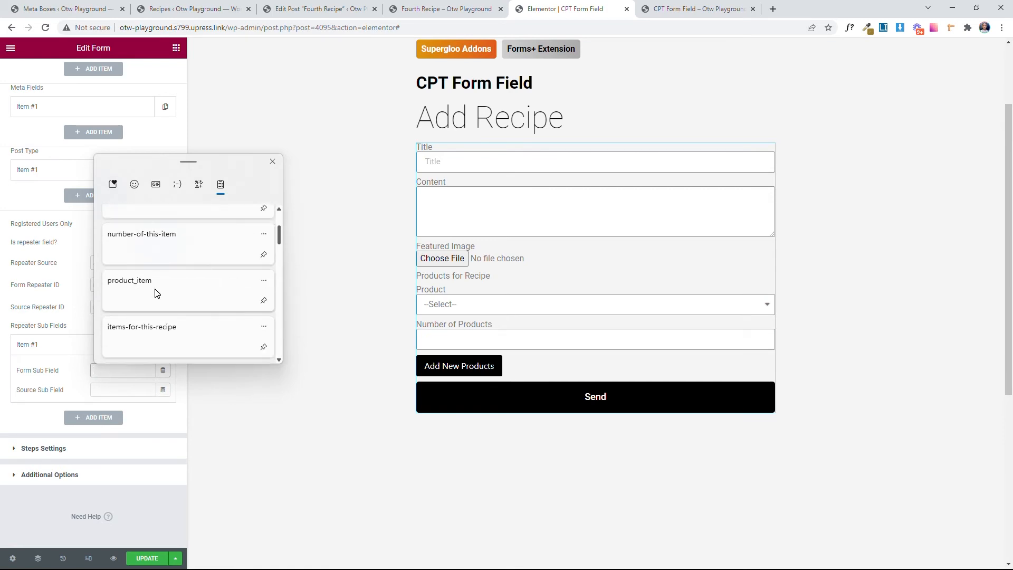
pyautogui.click(156, 294)
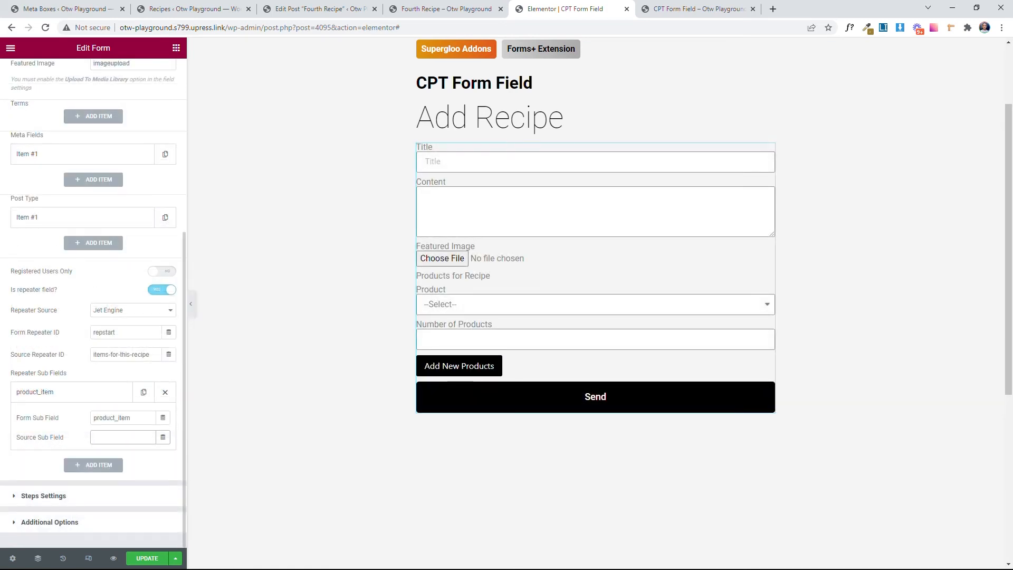
pyautogui.press('super+v')
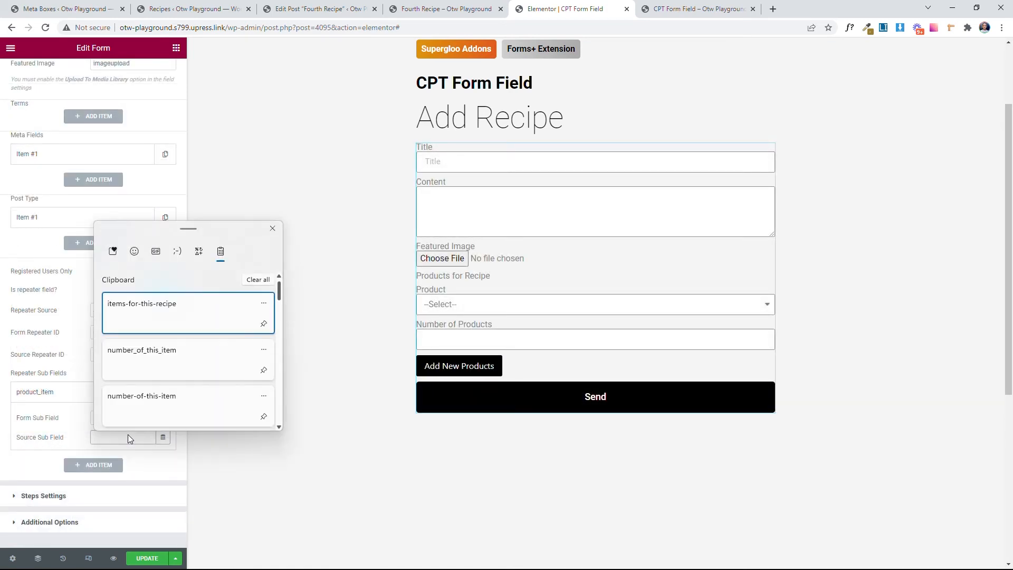
pyautogui.scroll(-2, 129, 391)
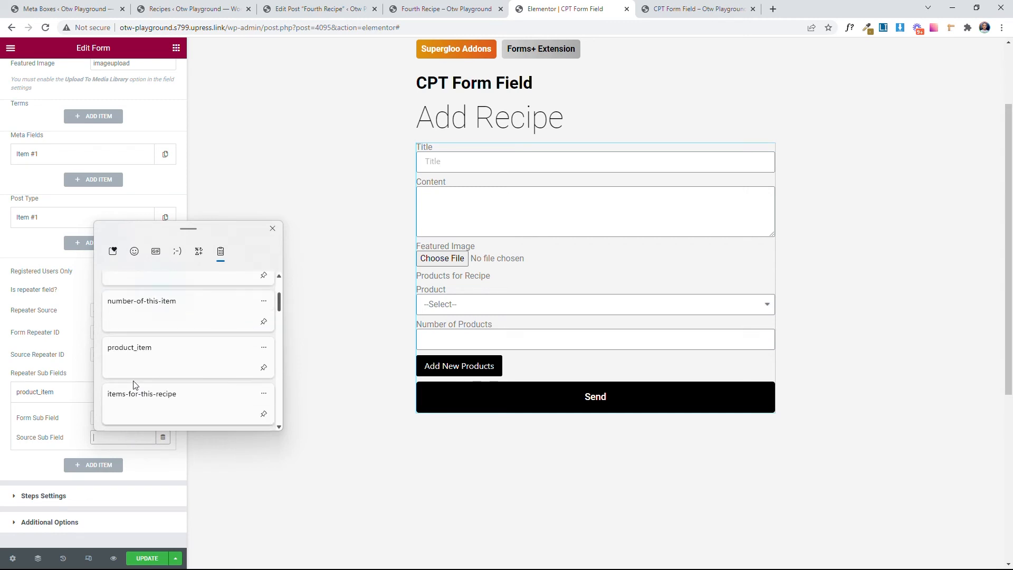
pyautogui.click(157, 356)
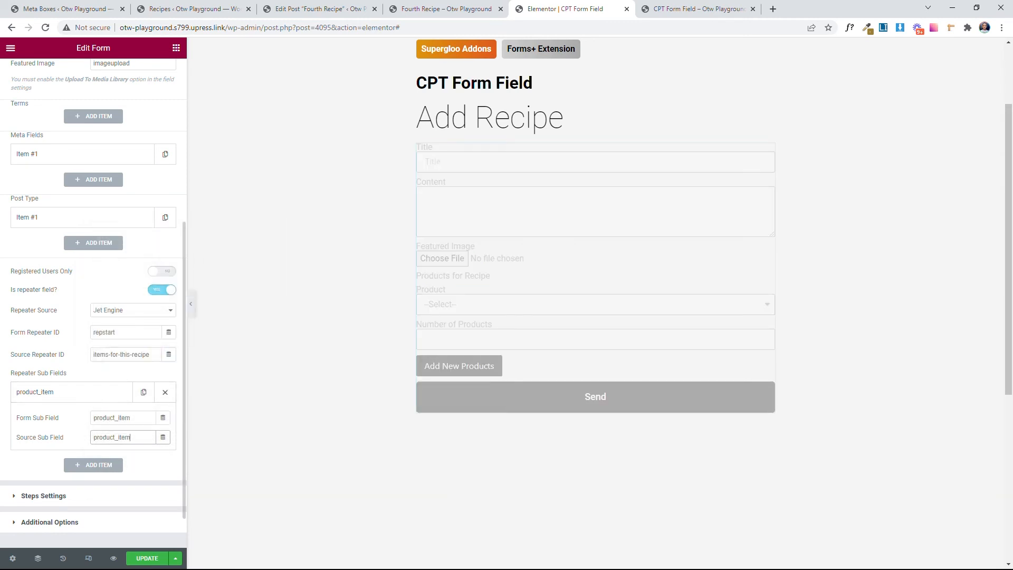
pyautogui.click(94, 396)
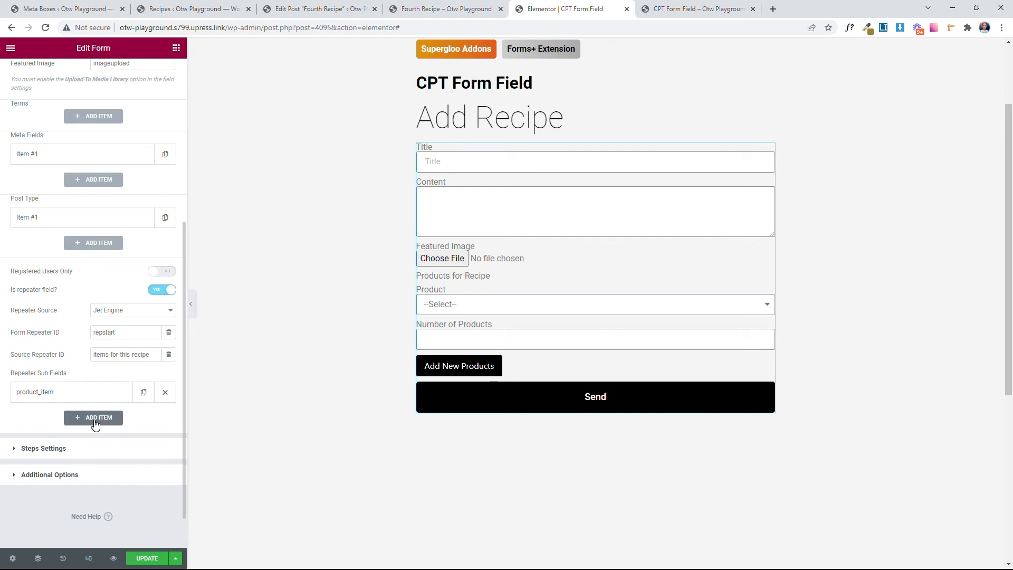
# Step: Add a second repeater sub field mapping form sub field number_of_this_item to source sub field number-of-this-item
pyautogui.click(95, 422)
pyautogui.click(98, 443)
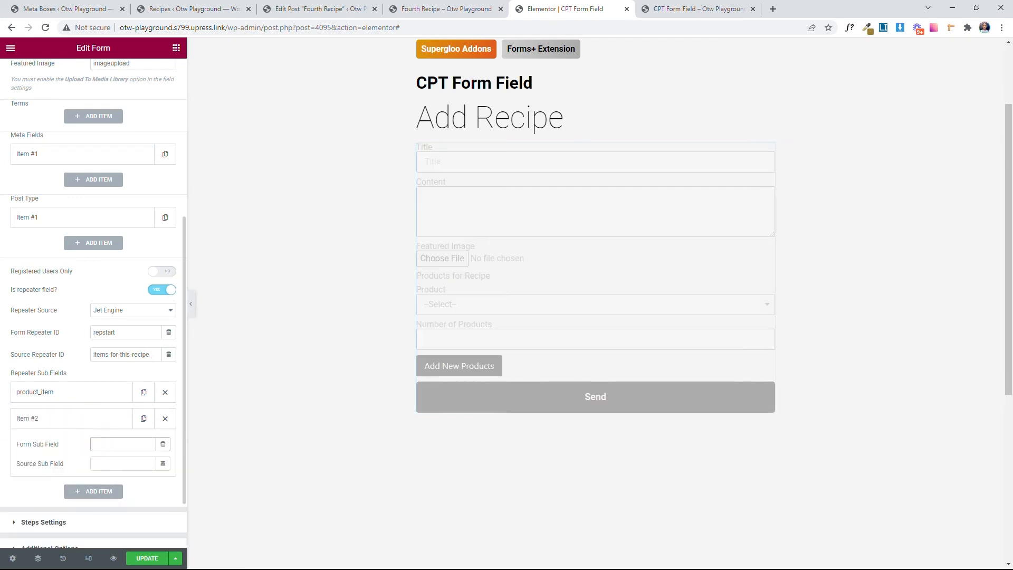
pyautogui.press('super+v')
pyautogui.scroll(-3, 148, 369)
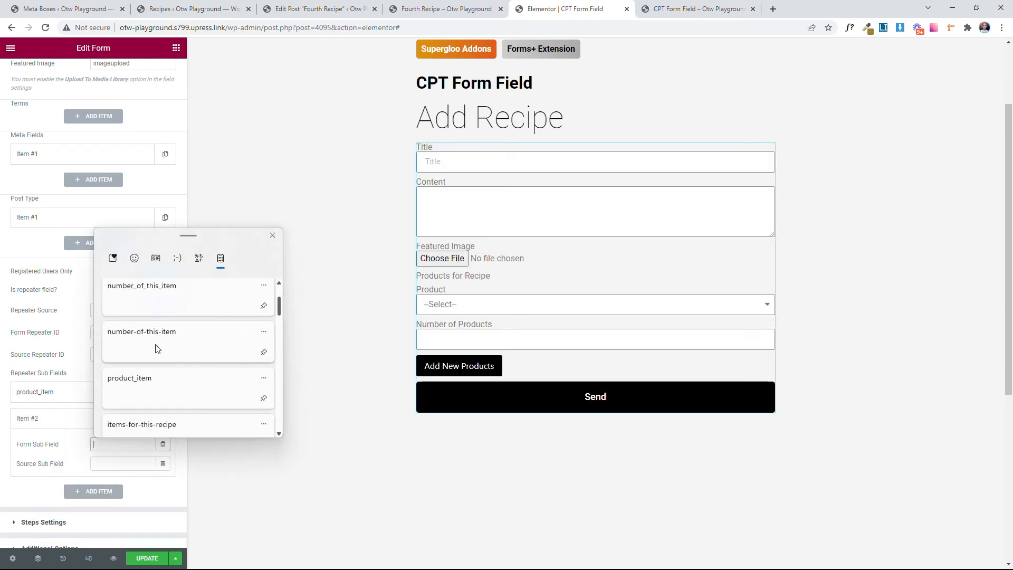
pyautogui.click(158, 301)
pyautogui.click(122, 463)
pyautogui.press('super+v')
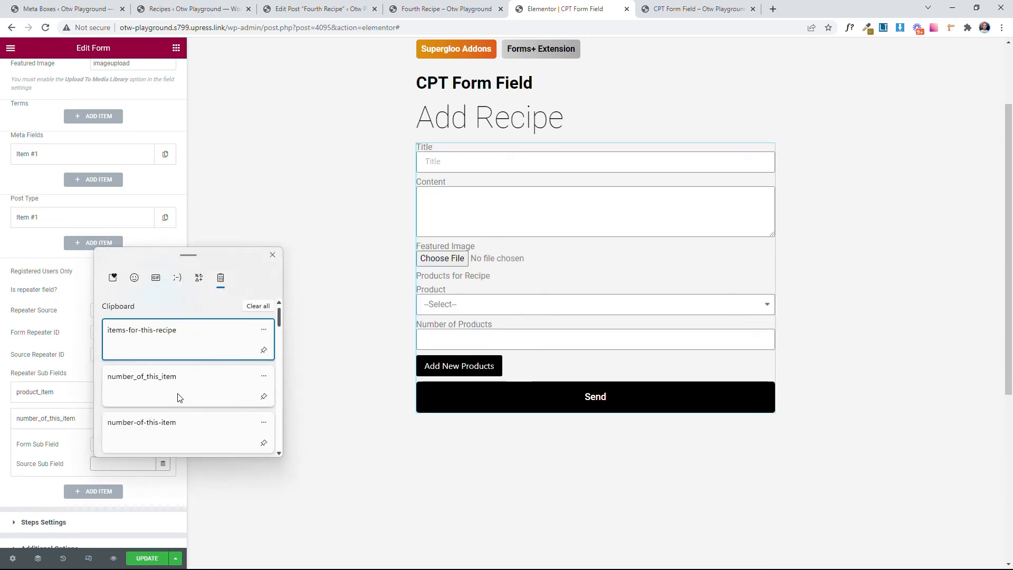
pyautogui.click(199, 428)
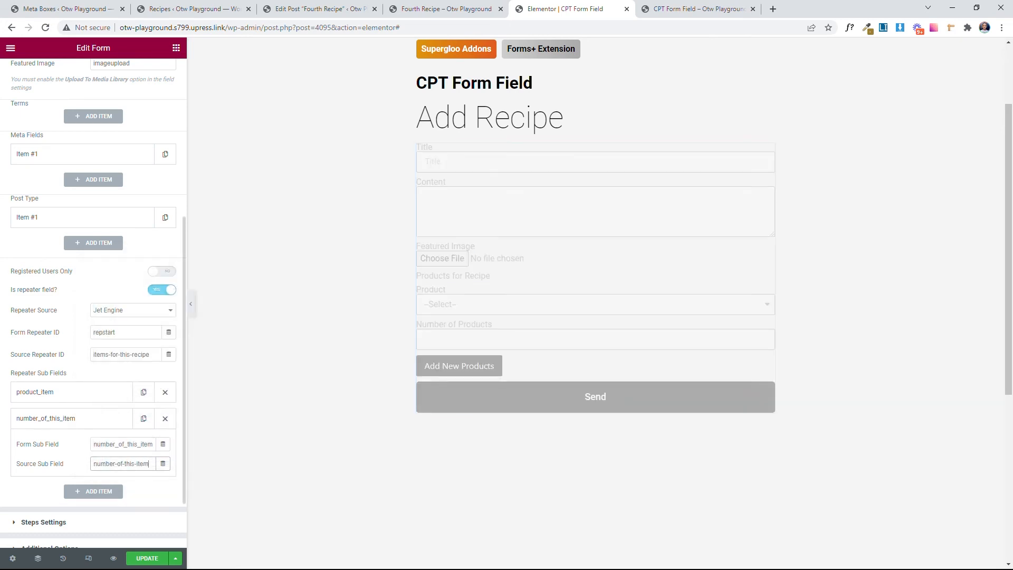
pyautogui.click(58, 422)
# Step: Save the form changes and reload the live CPT Form Field page
pyautogui.click(150, 558)
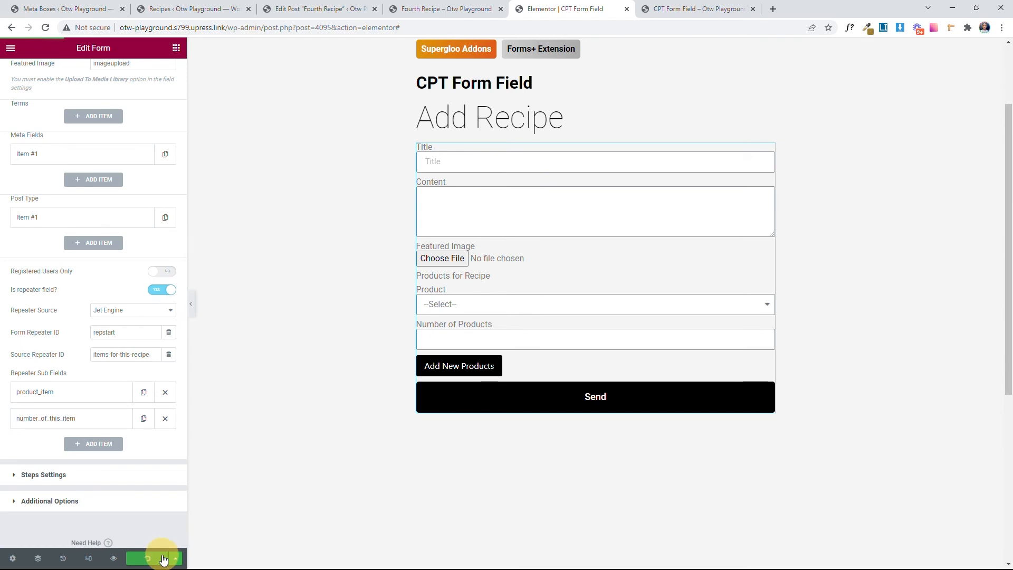
pyautogui.scroll(5, 128, 490)
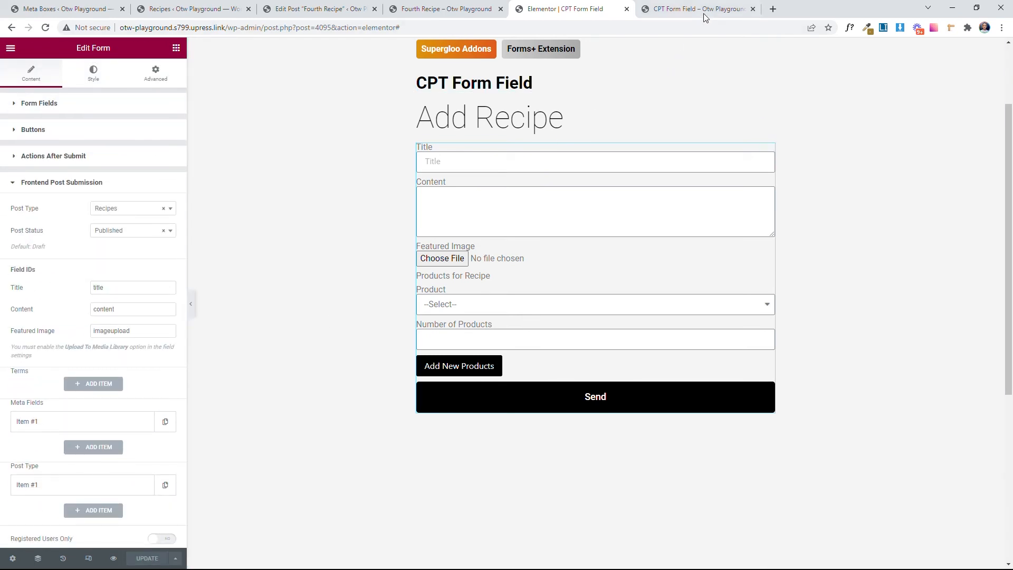
pyautogui.click(652, 9)
pyautogui.click(45, 28)
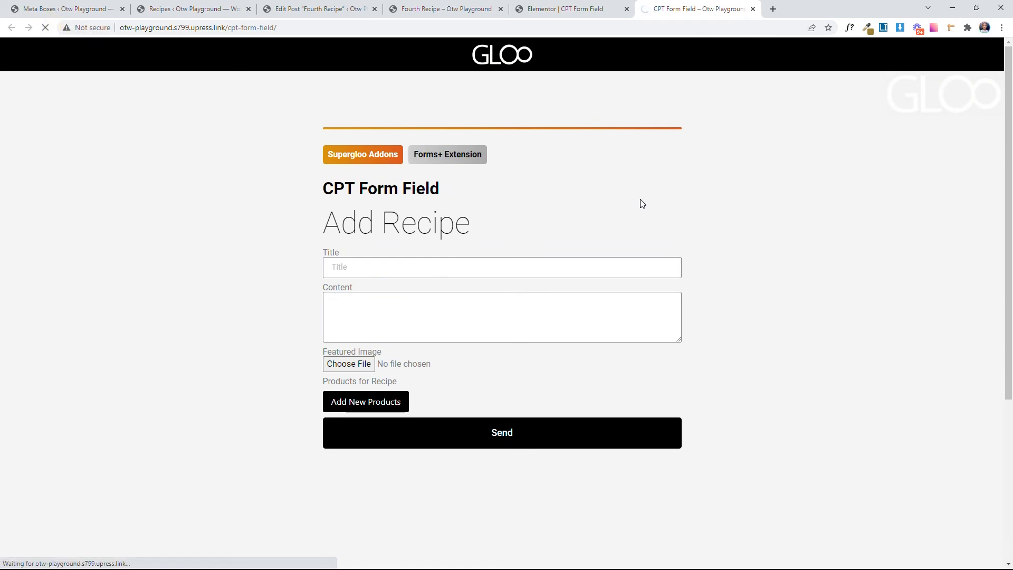
# Step: Enter Fifth Recipe as the recipe title and fill Content with three generated lorem ipsum paragraphs
pyautogui.click(600, 266)
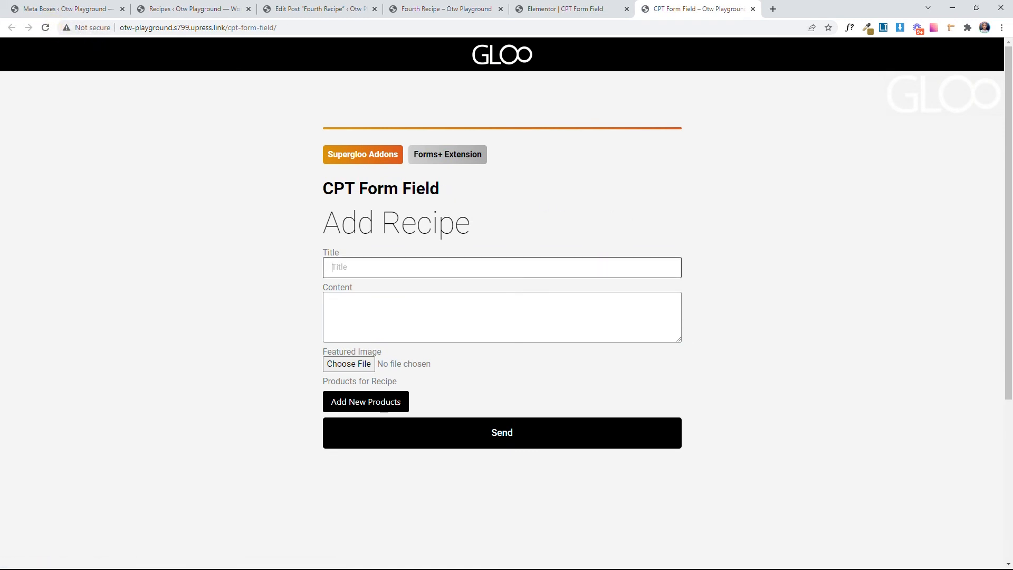
pyautogui.write('Fifth Recipe')
pyautogui.click(883, 28)
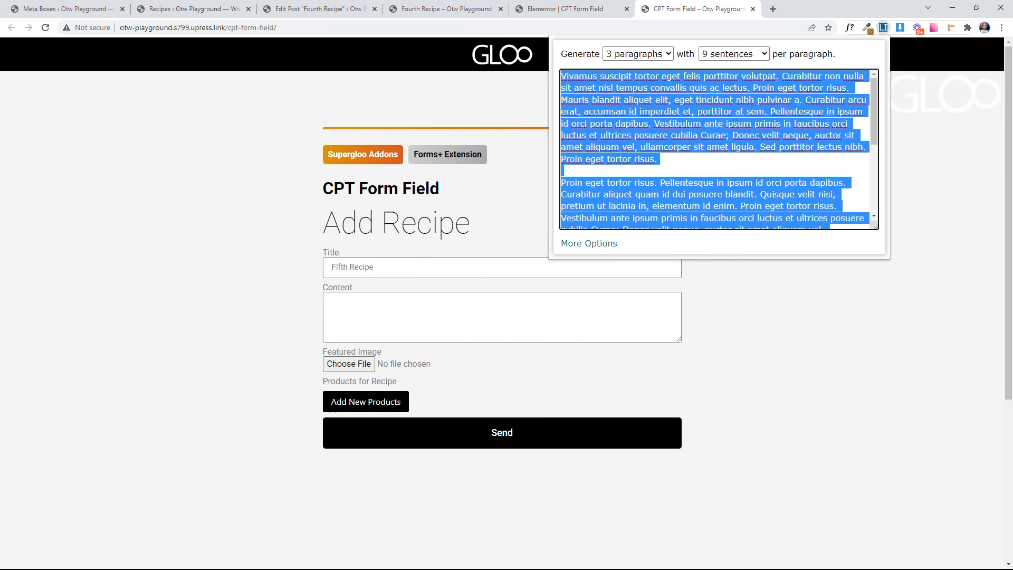
pyautogui.click(443, 322)
pyautogui.hotkey('ctrl', 'v')
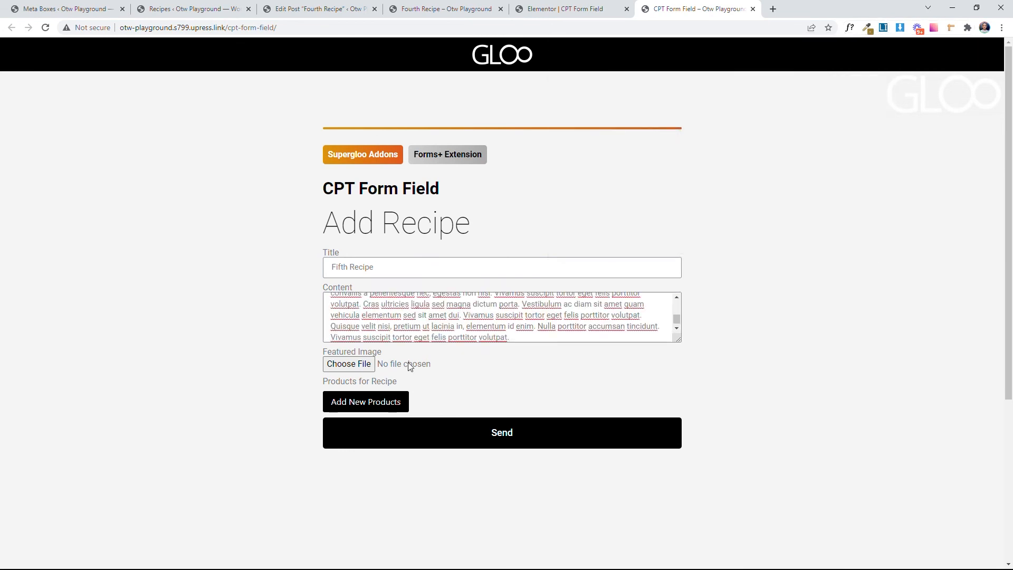
# Step: Choose pexels-daria-shevtsova-704569.jpg as the recipe's featured image
pyautogui.click(350, 364)
pyautogui.click(181, 104)
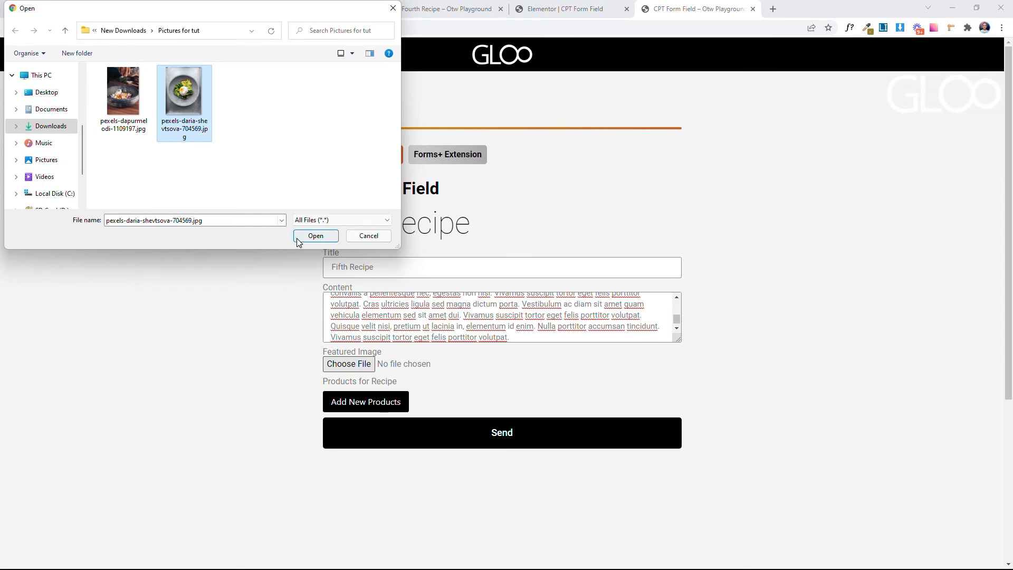
pyautogui.click(316, 235)
# Step: Add a first product row with Voluptatem qui voluptates asperiores aperiam and set its number of products to 5
pyautogui.click(404, 411)
pyautogui.scroll(-4, 522, 317)
pyautogui.click(458, 217)
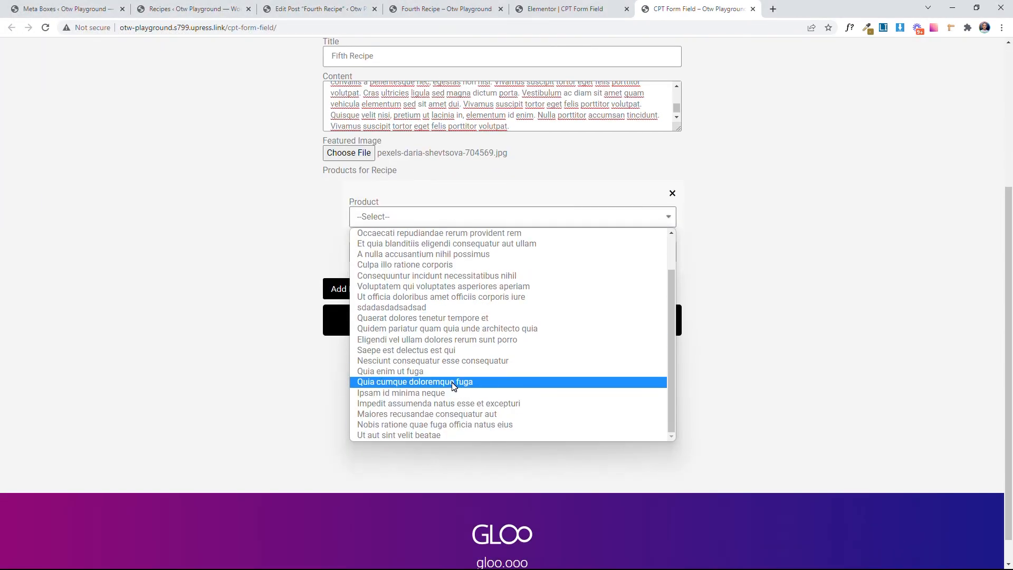
pyautogui.click(450, 288)
pyautogui.click(436, 251)
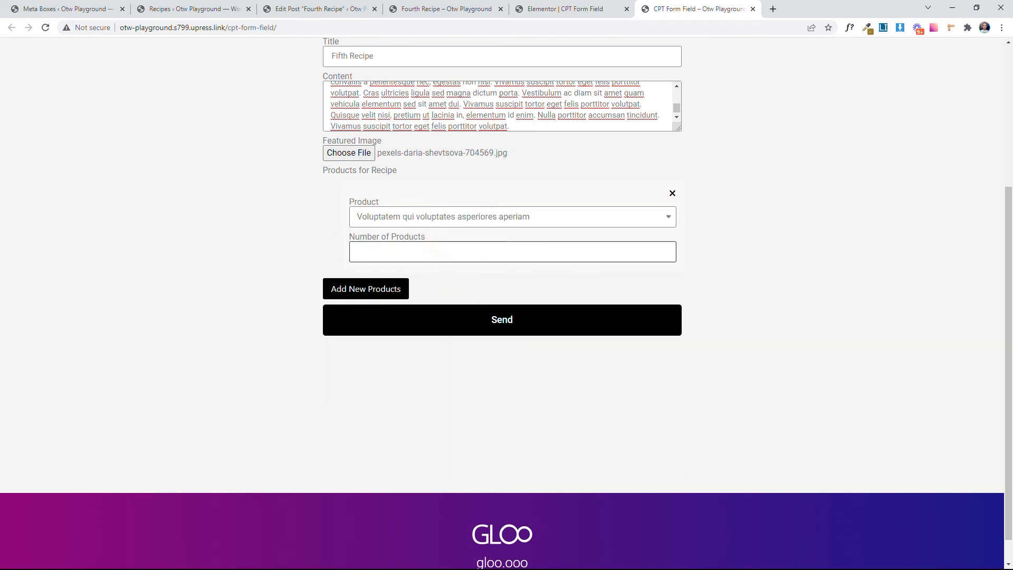
# Step: Add a second product row with Ipsam id minima neque and set its number of products to 3
pyautogui.click(379, 299)
pyautogui.click(401, 316)
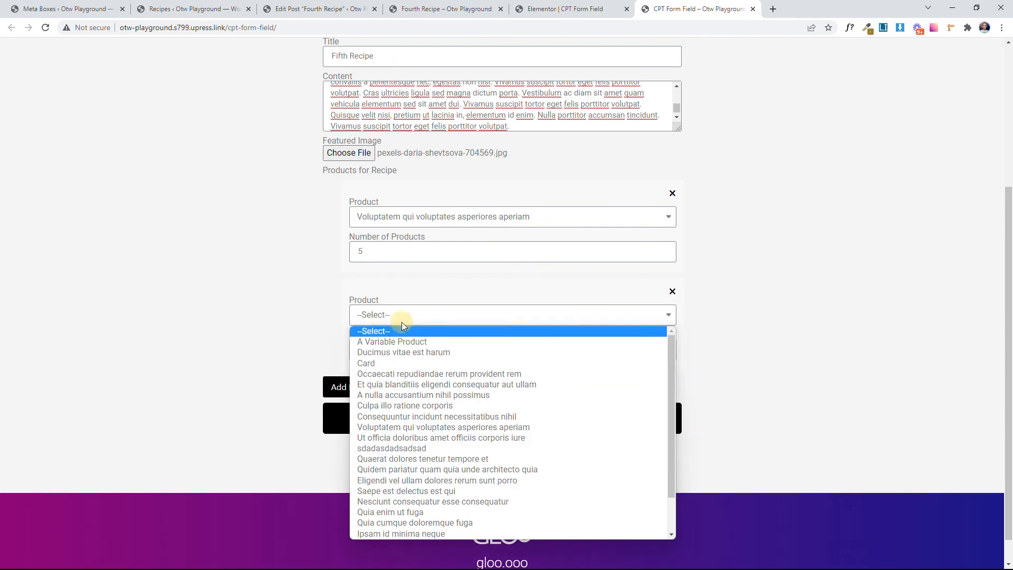
pyautogui.click(425, 491)
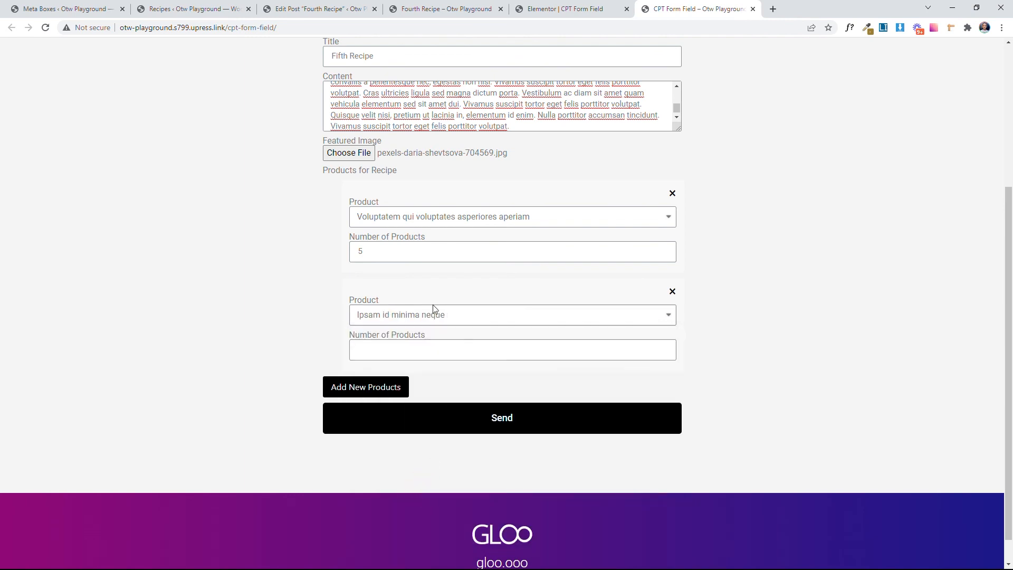
pyautogui.click(389, 344)
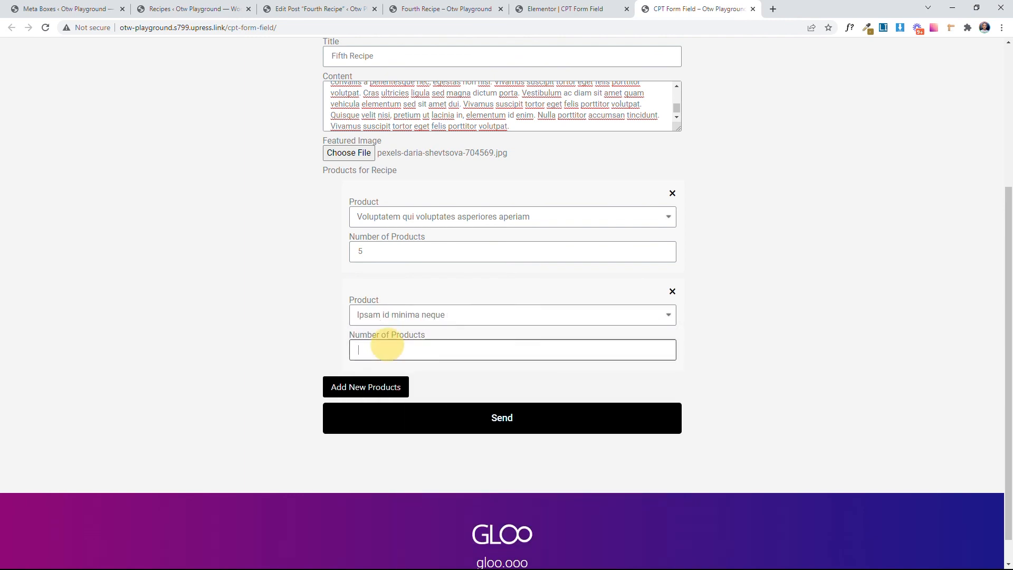
pyautogui.write('3')
# Step: Add a third product row with Eligendi vel ullam dolores rerum sunt porro and set its number of products to 2
pyautogui.click(379, 391)
pyautogui.scroll(-1, 390, 380)
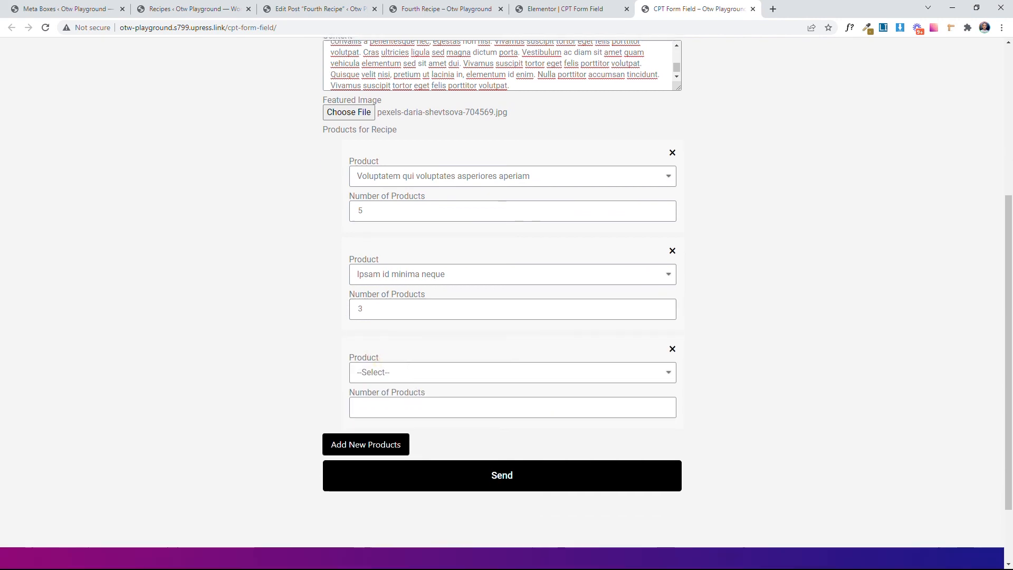
pyautogui.click(409, 364)
pyautogui.click(420, 290)
pyautogui.click(389, 395)
pyautogui.write('2')
# Step: Submit the Add Recipe form and refresh the Recipes list in the WordPress admin
pyautogui.click(517, 466)
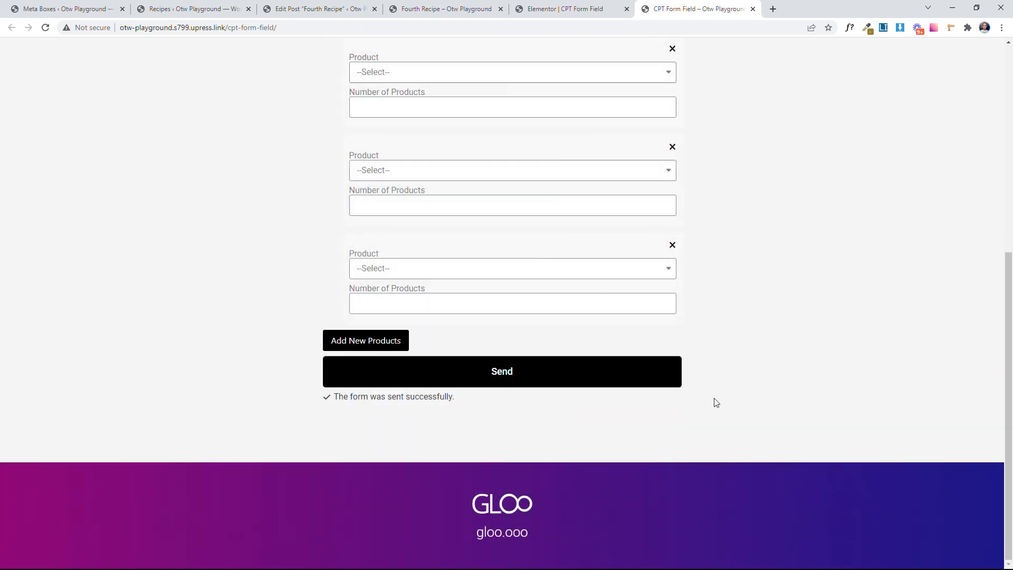
pyautogui.scroll(7, 728, 396)
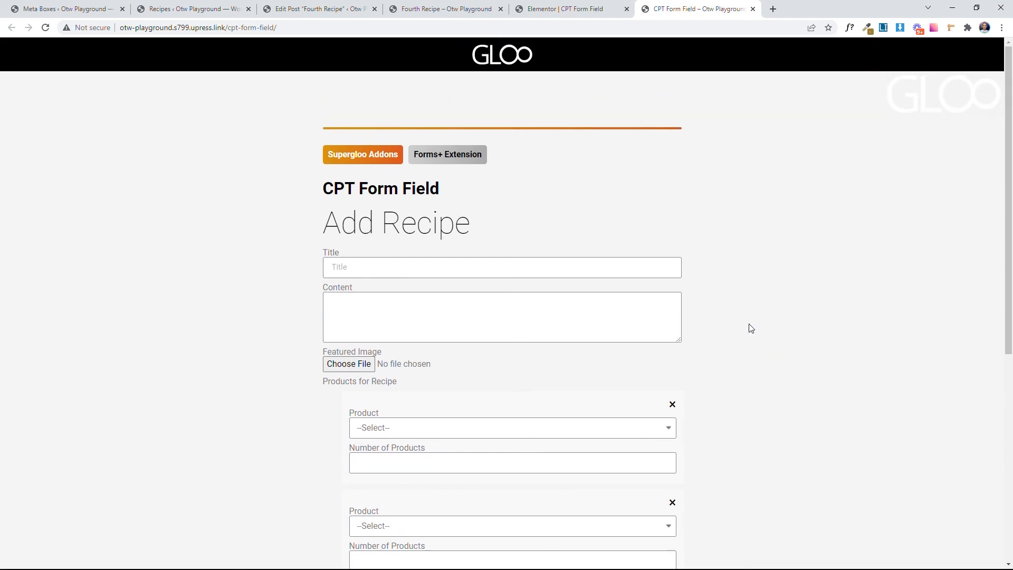
pyautogui.click(193, 9)
pyautogui.click(45, 28)
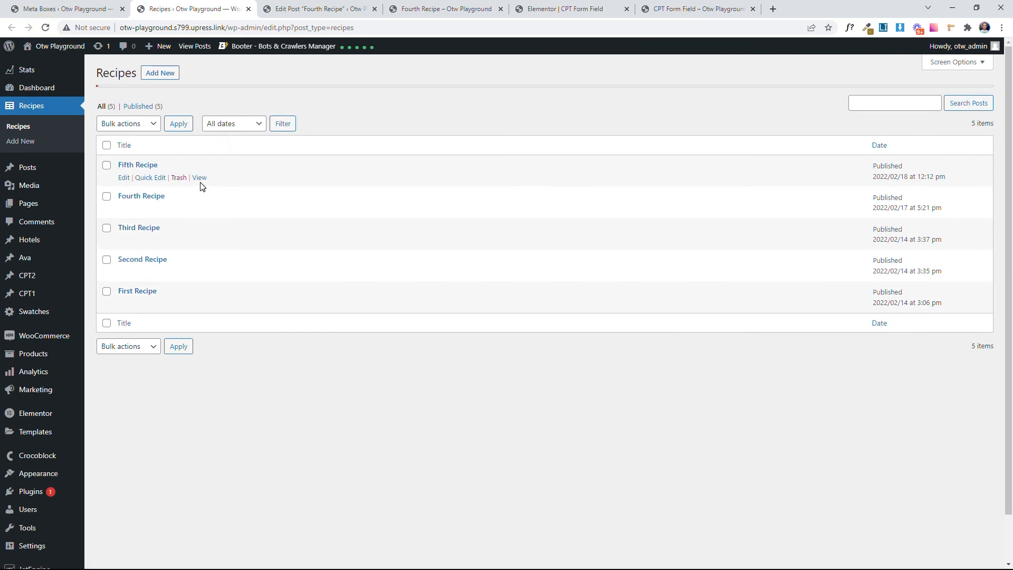
# Step: View the Fifth Recipe post and check its featured image, content, products and quantities
pyautogui.click(200, 178)
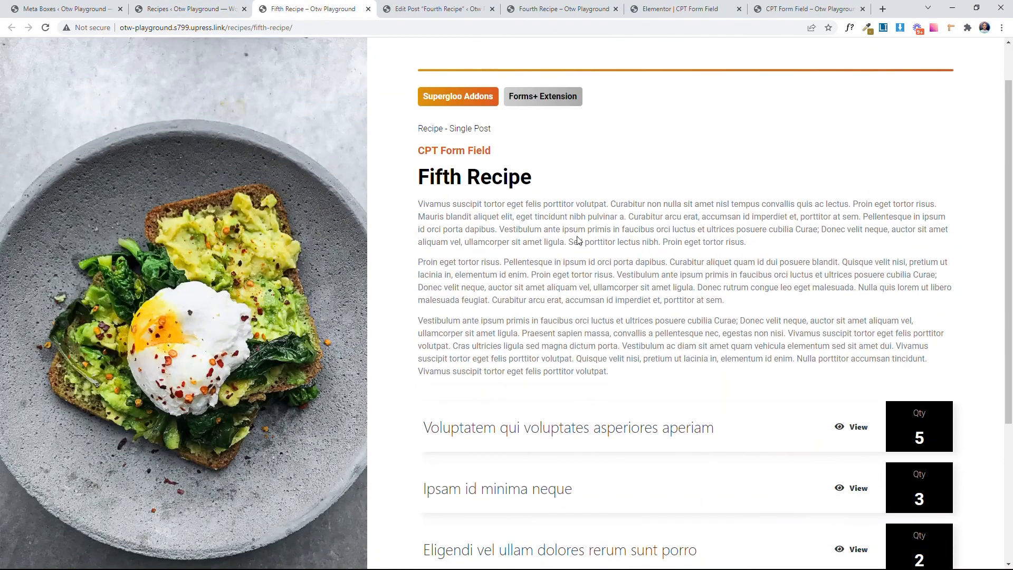
pyautogui.scroll(1, 580, 240)
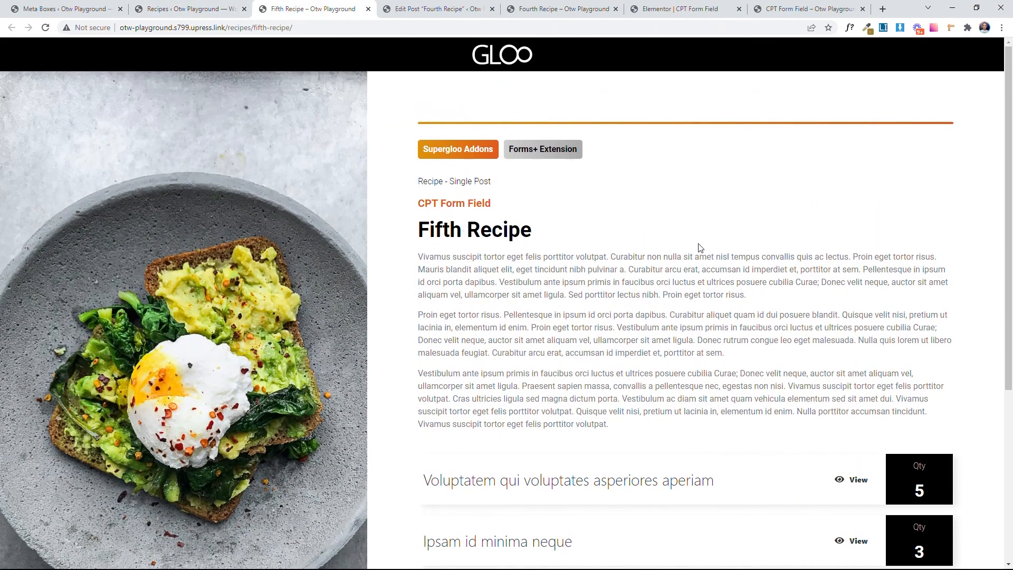
pyautogui.scroll(-5, 950, 246)
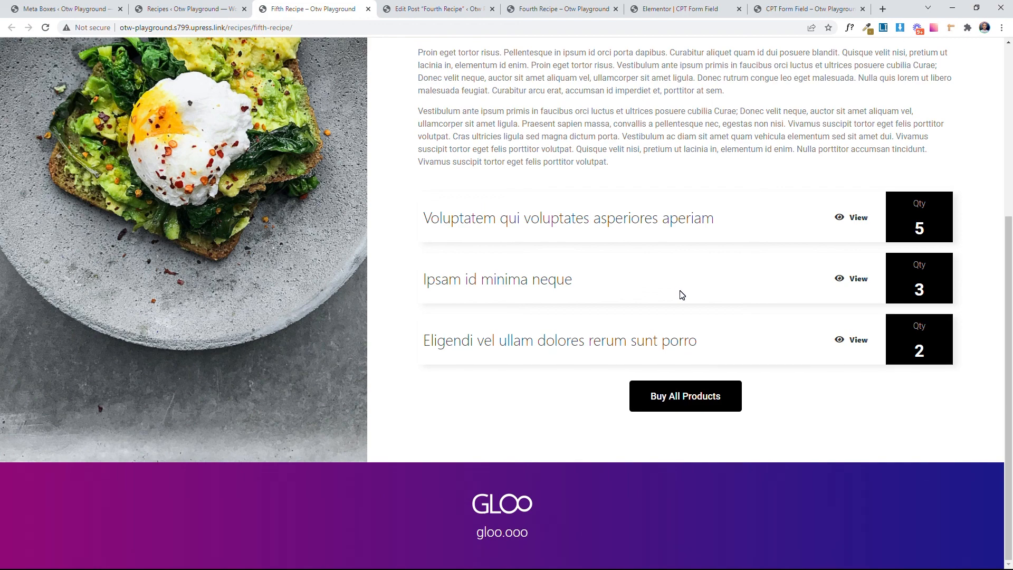
pyautogui.scroll(5, 681, 295)
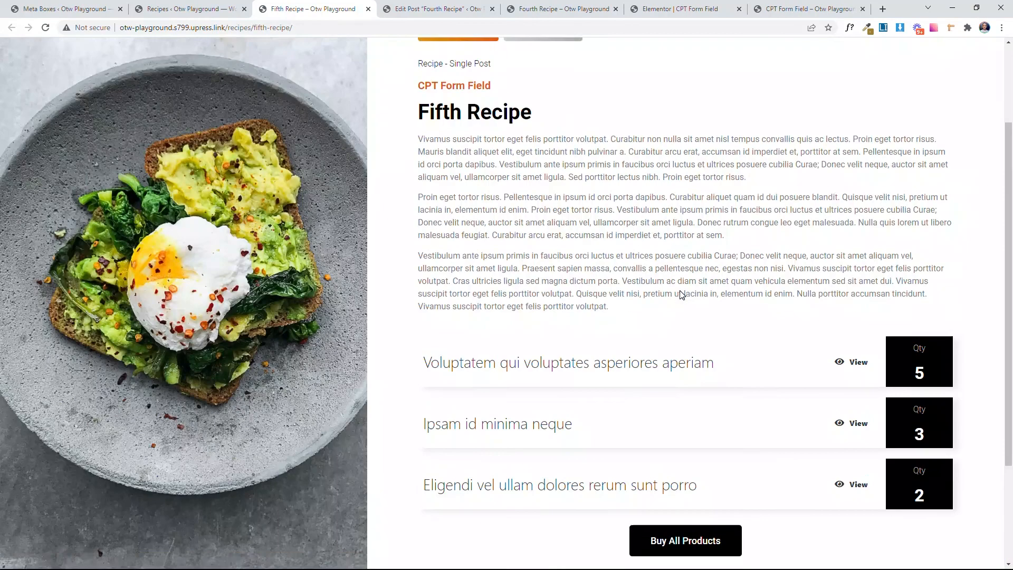